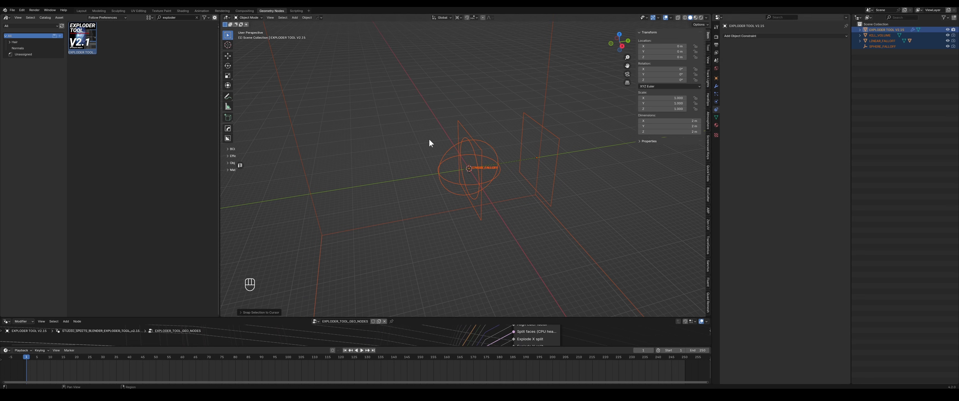
Move the selected Exploder Tool objects into a new collection named BET and deselect them.
key(m)
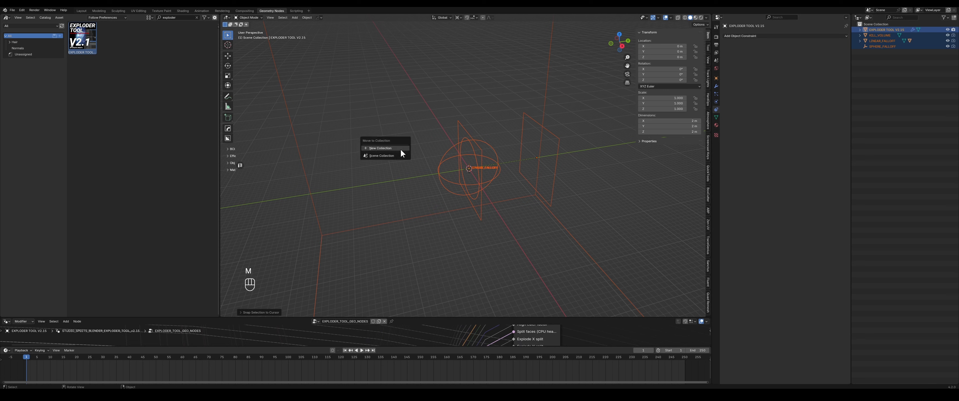
click(401, 149)
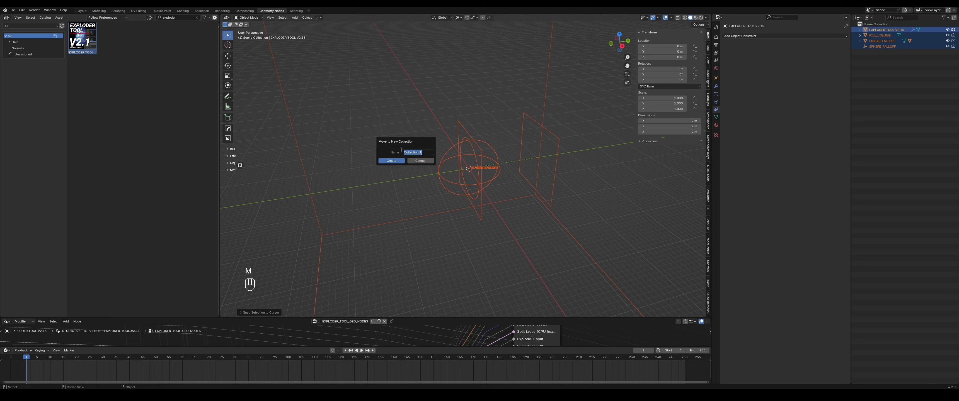
key(shift)
text(BET)
key(Return)
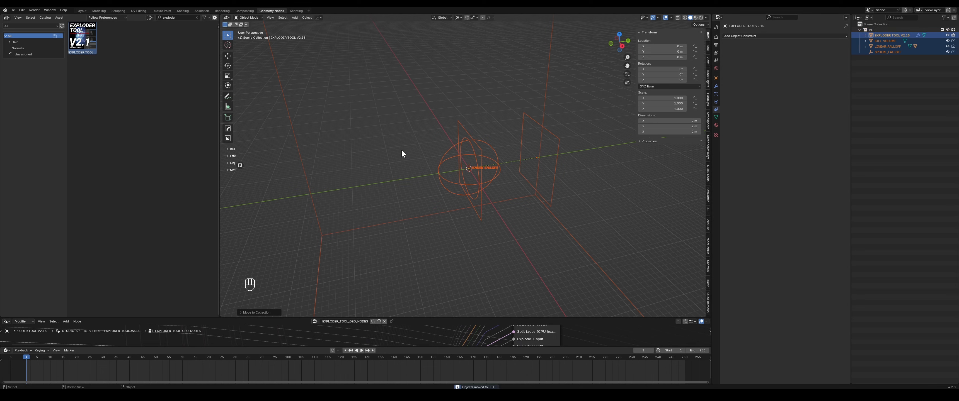
click(887, 81)
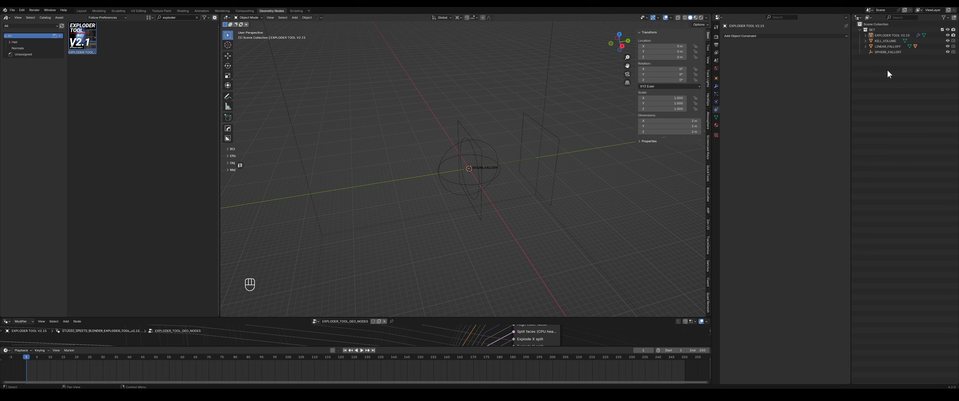
Add a mesh cube and flatten its geometry along Z into a slab about 0.13 m thick.
key(shift+a)
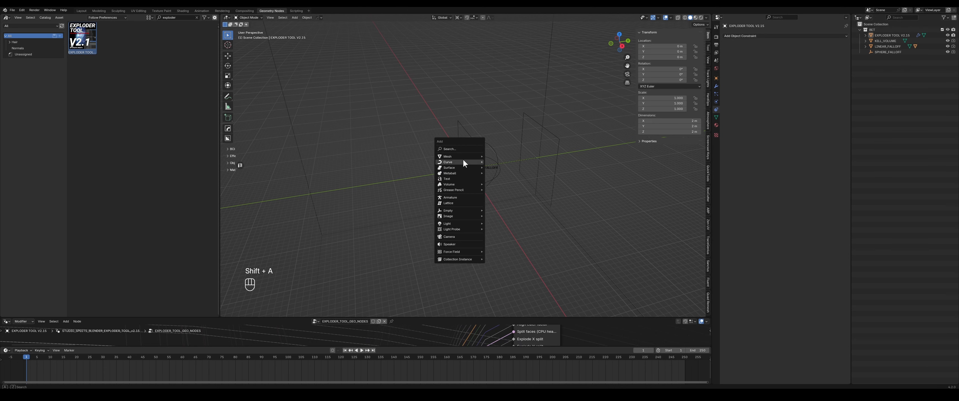
mouse_move(465, 156)
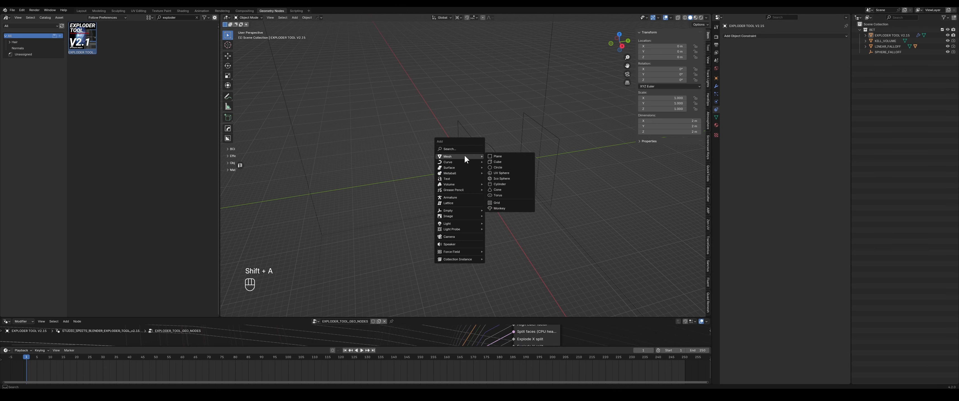
click(516, 160)
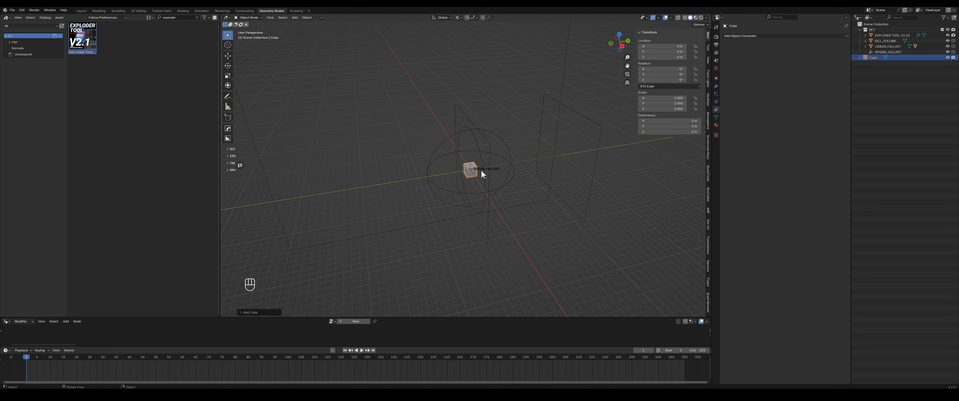
key(KP_Decimal)
scroll(419, 168, down, 5)
middle_drag(419, 168, 530, 130)
key(Tab)
key(s)
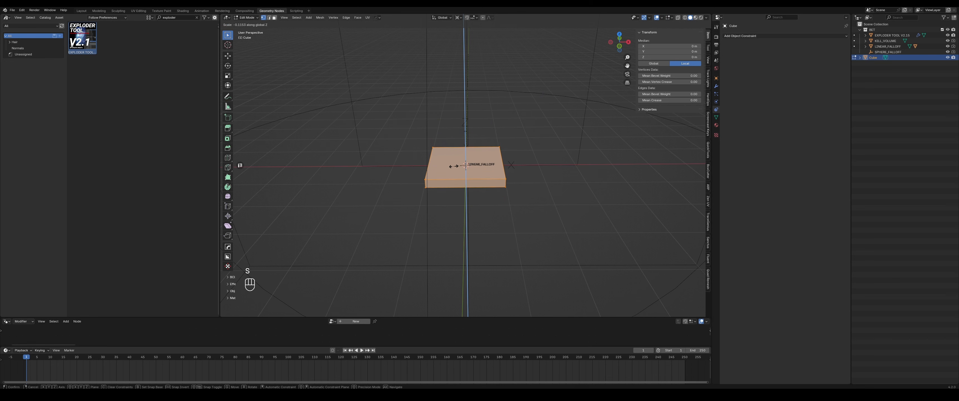
click(454, 167)
key(Tab)
middle_drag(527, 182, 428, 171)
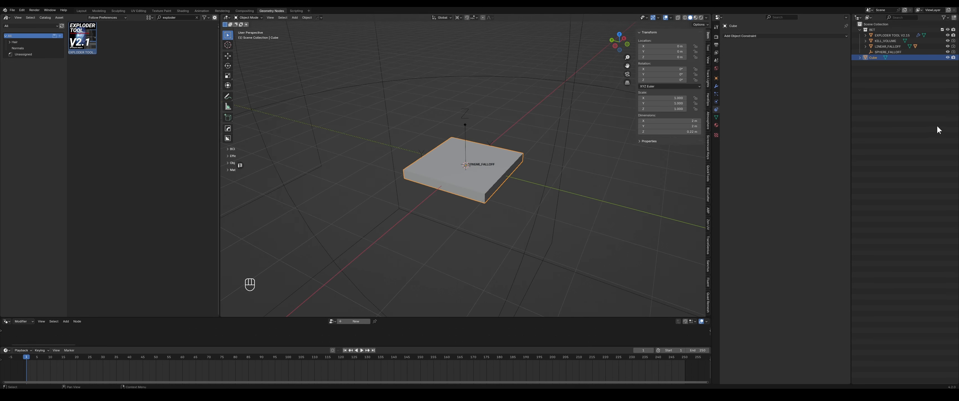
Move the flattened cube into a new collection named CUBE and exclude that collection from the view layer.
key(m)
click(415, 164)
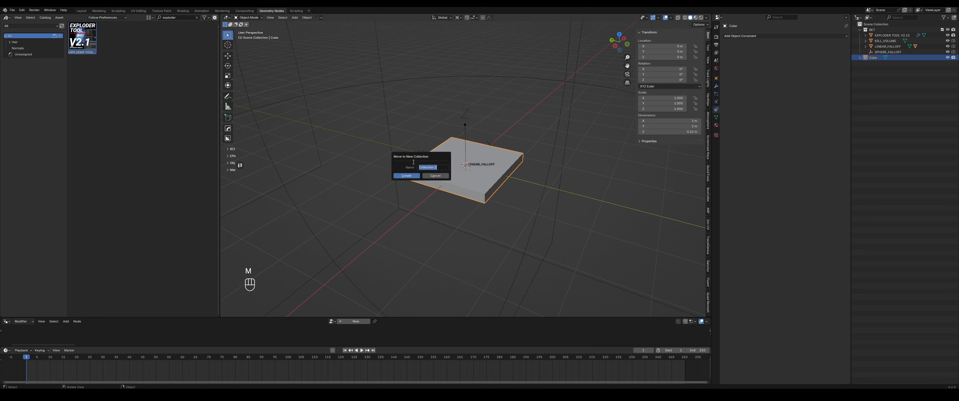
text(CUBE)
key(Return)
click(942, 58)
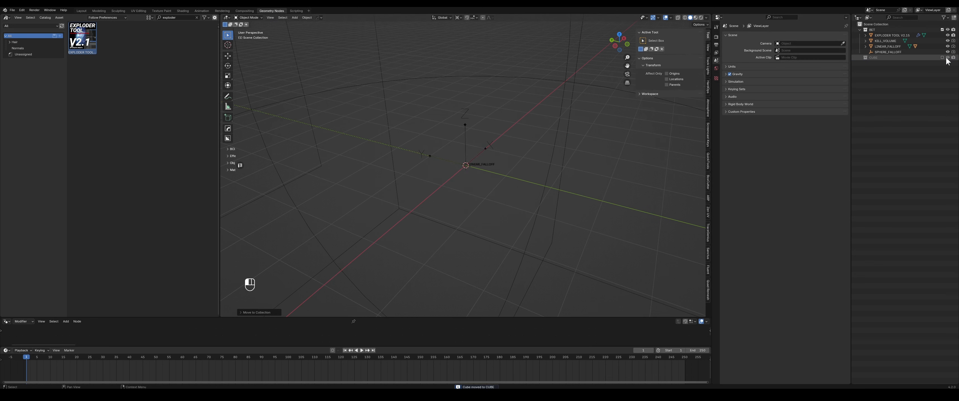
Assign the CUBE collection to Layer 1 in the EXPLODER TOOL object's geometry nodes modifier.
click(877, 36)
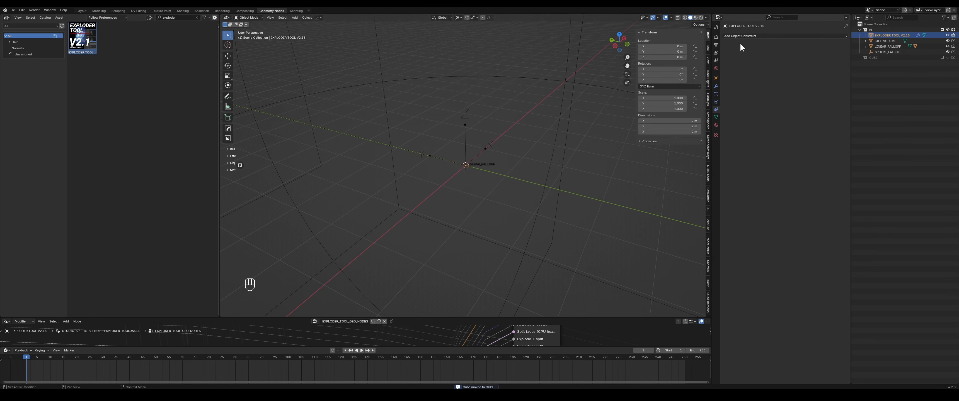
click(715, 86)
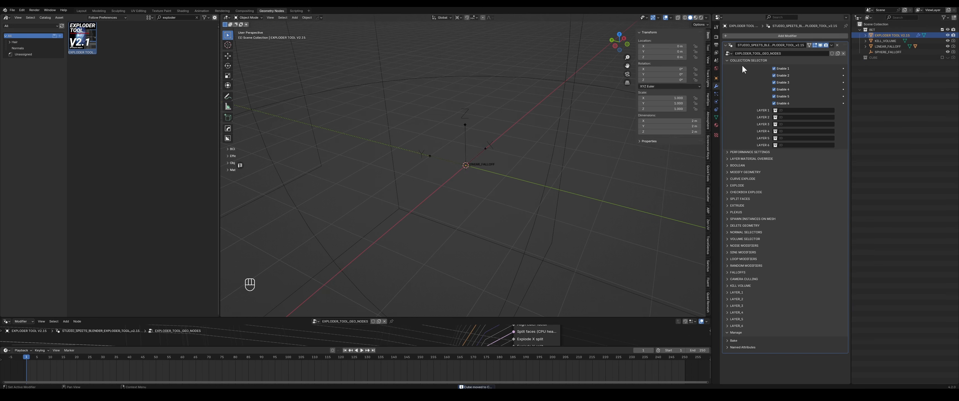
click(773, 111)
click(777, 124)
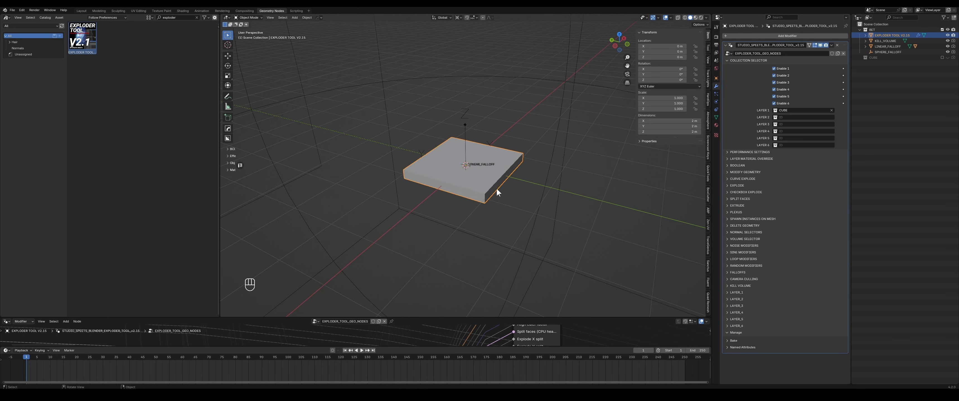
mouse_move(443, 167)
middle_down()
mouse_move(475, 167)
mouse_move(454, 178)
mouse_move(456, 167)
middle_up()
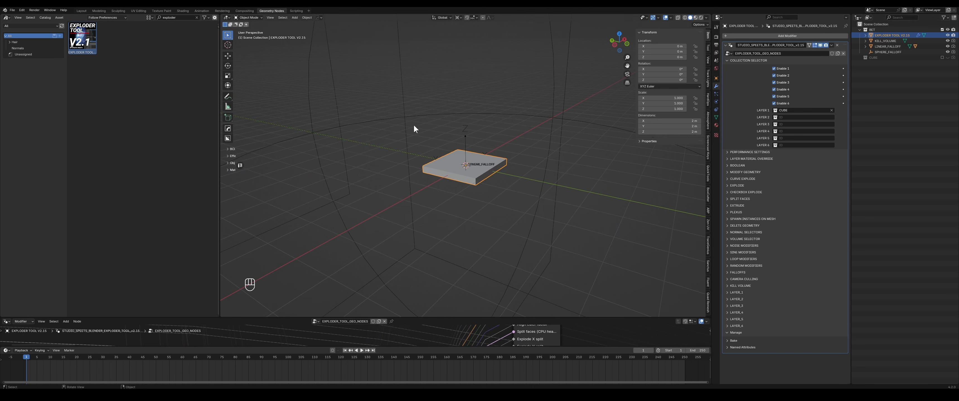
Expand the Boolean section of the Exploder Tool modifier and review its settings.
click(735, 165)
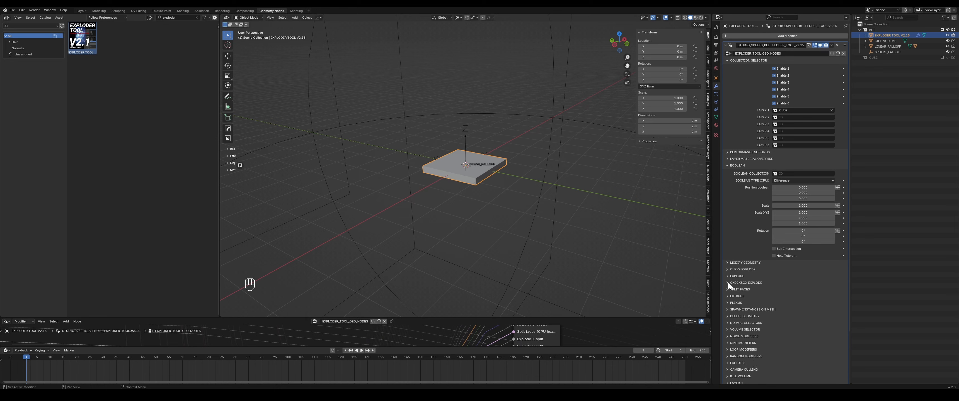
scroll(730, 218, down, 4)
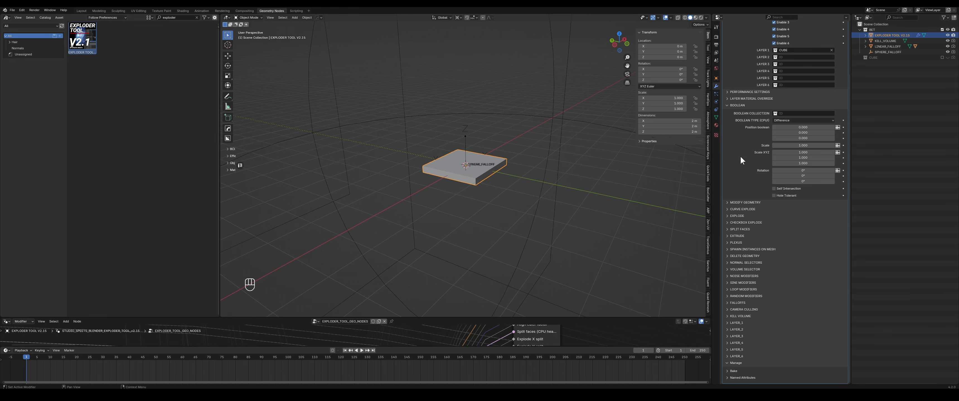
scroll(743, 164, up, 2)
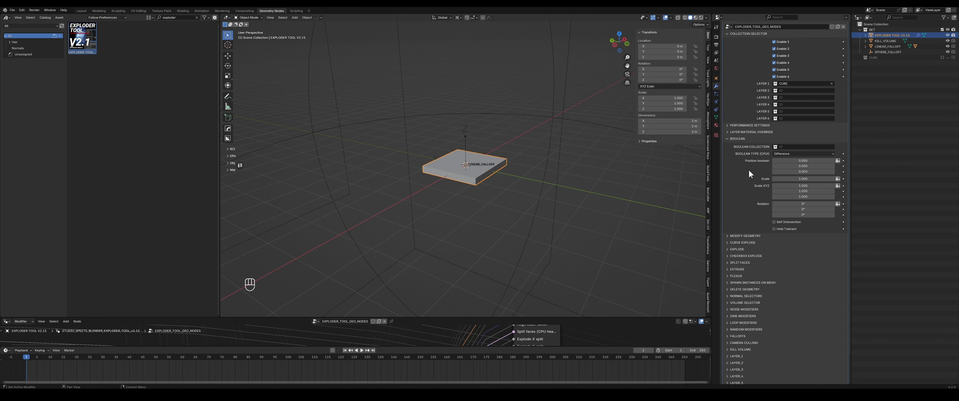
scroll(744, 178, up, 2)
middle_drag(470, 184, 485, 172)
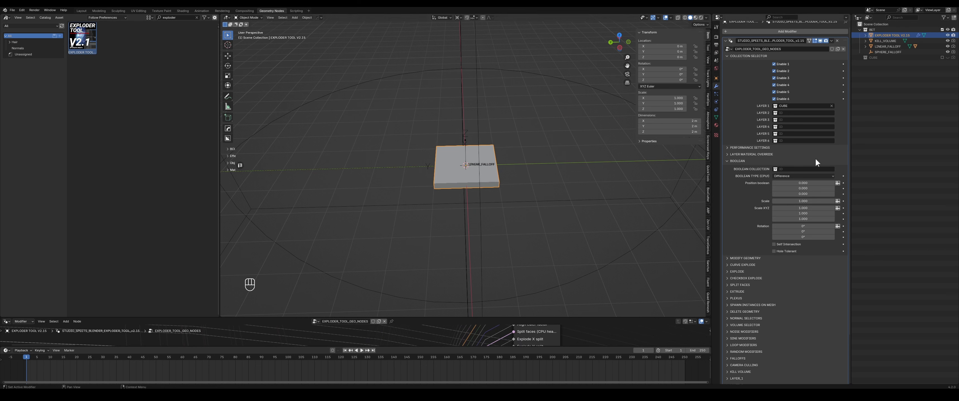
Add a mesh cylinder at the centre of the slab with nothing else selected.
click(882, 93)
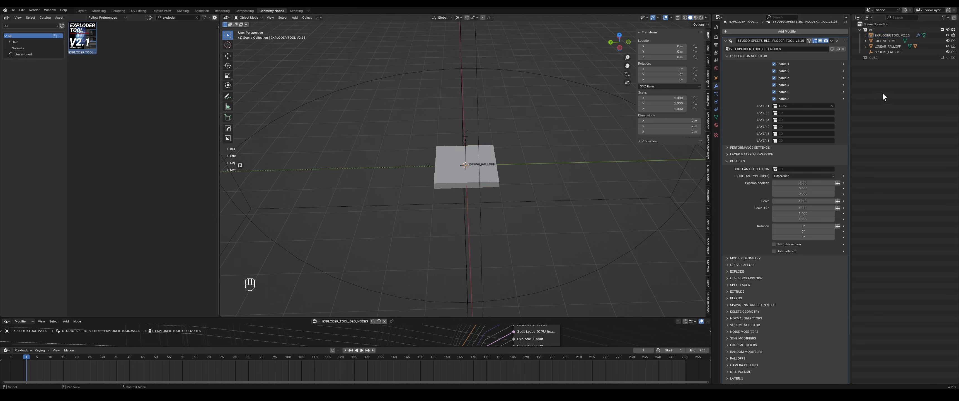
key(shift+a)
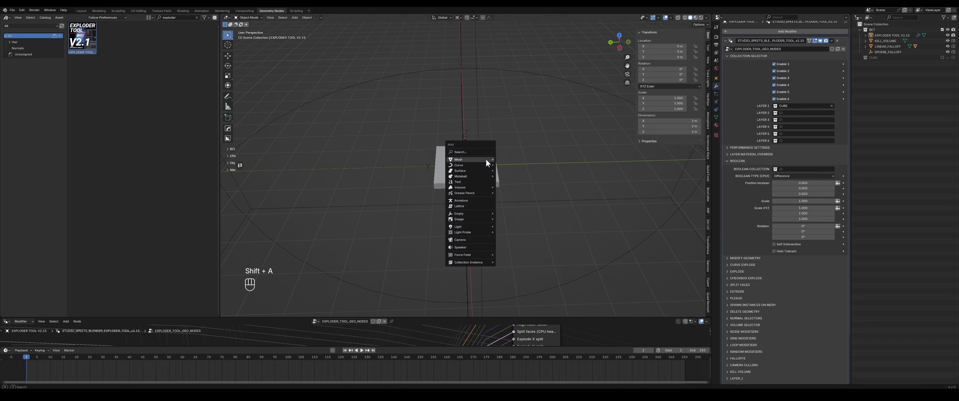
mouse_move(471, 164)
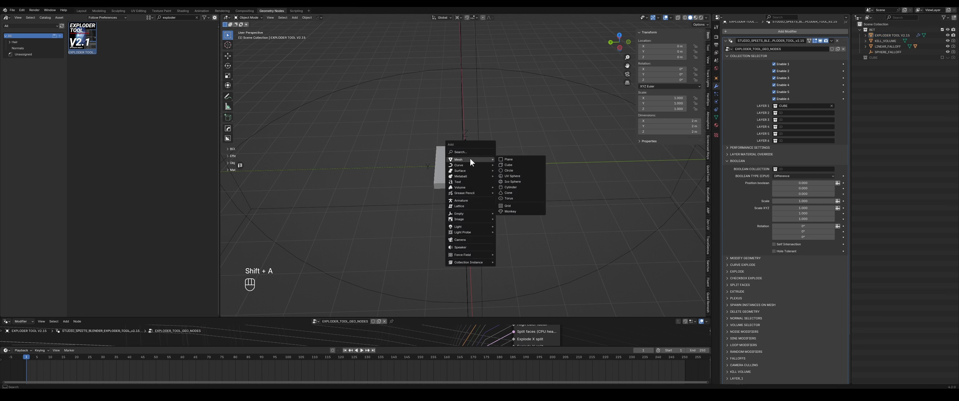
click(510, 188)
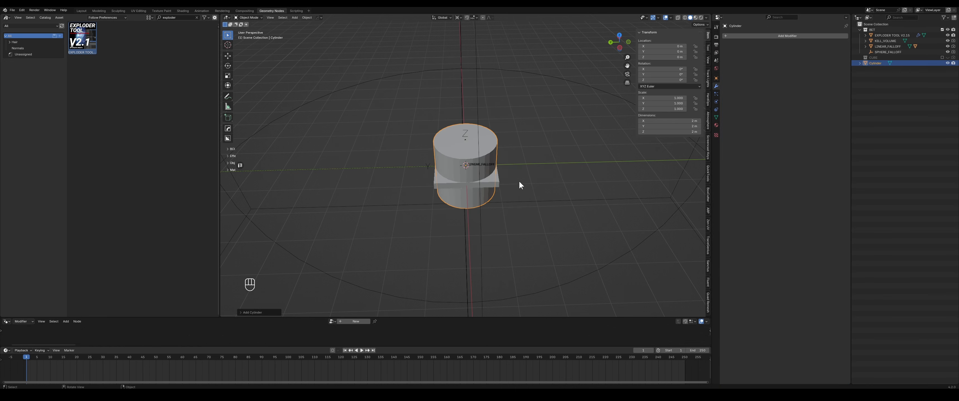
middle_drag(479, 172, 506, 167)
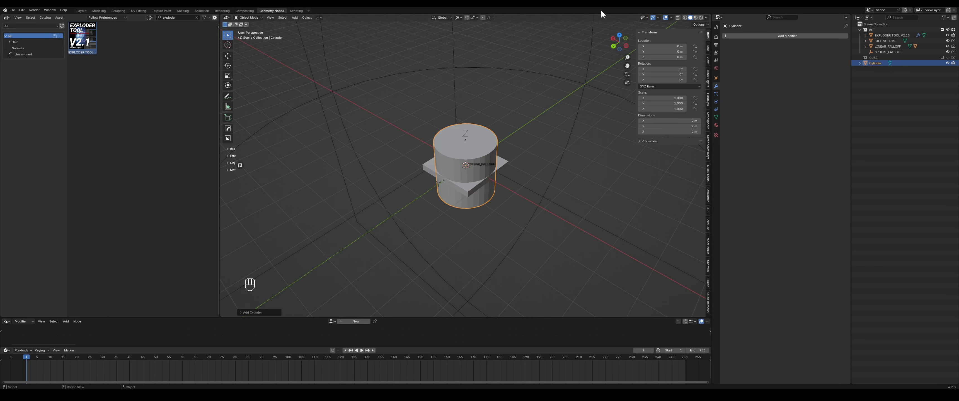
Move the cylinder into a new collection named BOOLEAN and exclude that collection from the view layer.
click(885, 35)
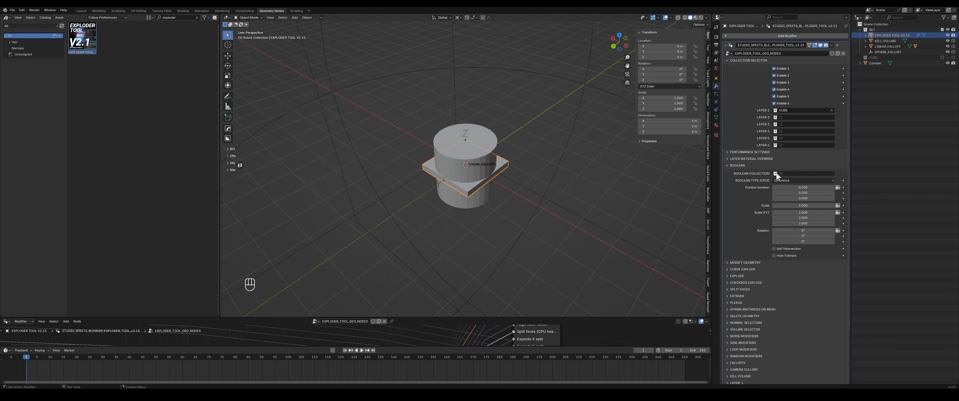
click(872, 63)
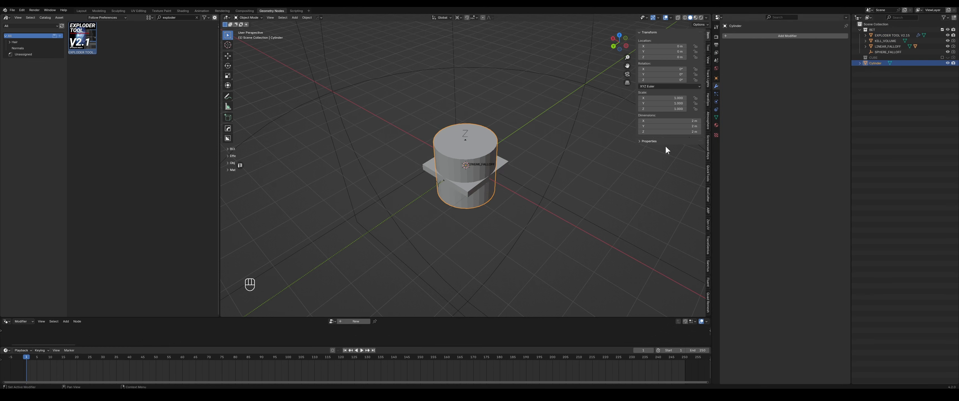
key(m)
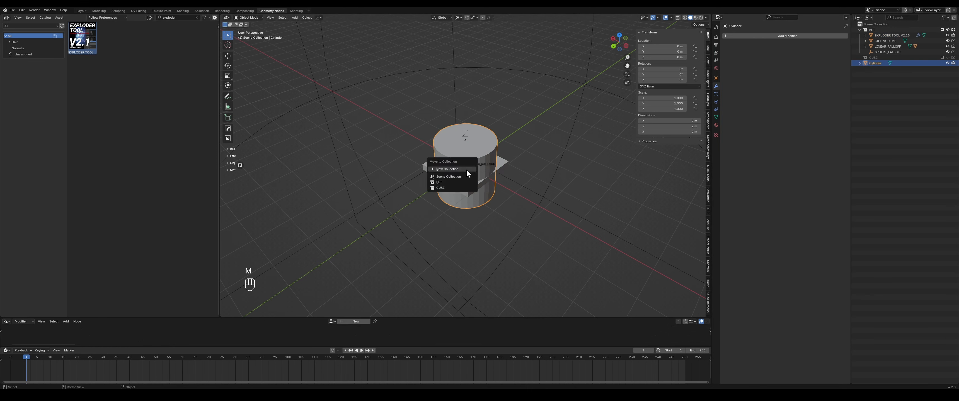
click(466, 169)
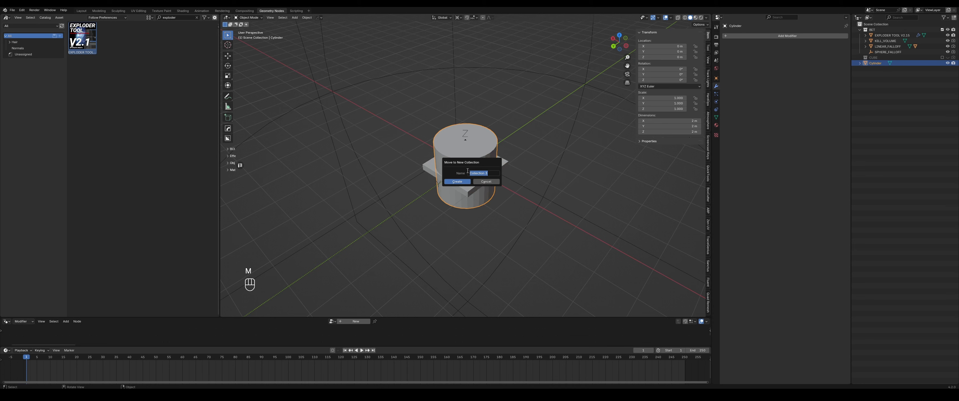
text(BOOLEAN)
key(Return)
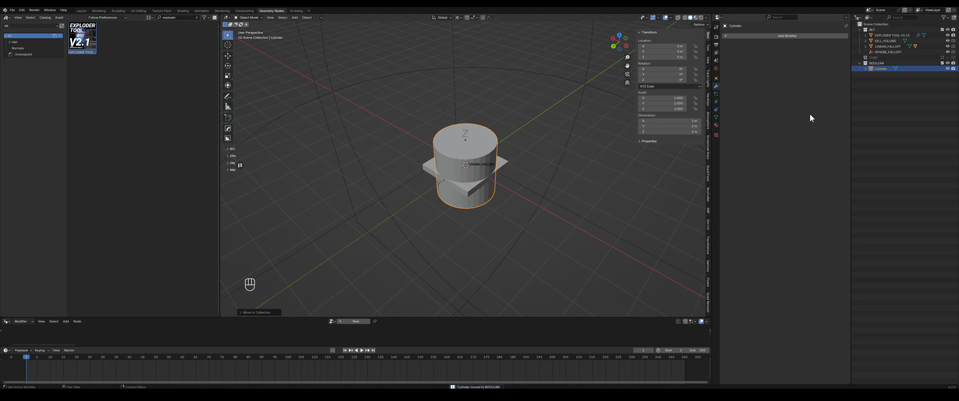
click(942, 63)
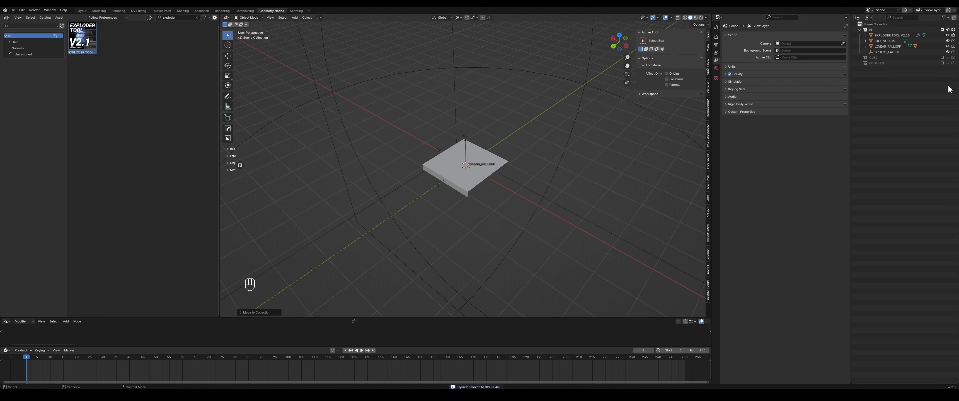
Assign the BOOLEAN collection as the Boolean collection in the EXPLODER TOOL object's modifier and inspect the cut slab.
click(892, 36)
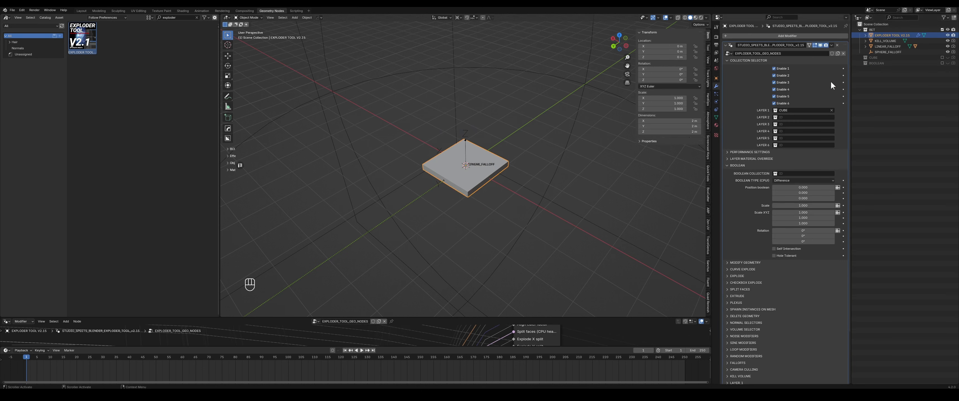
click(774, 174)
click(789, 188)
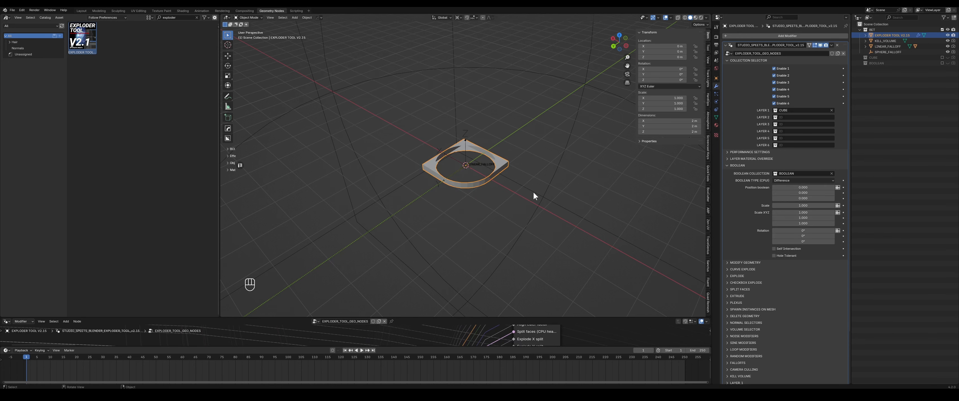
mouse_move(478, 160)
middle_down()
mouse_move(468, 190)
mouse_move(496, 183)
mouse_move(498, 137)
mouse_move(507, 181)
mouse_move(479, 147)
mouse_move(496, 156)
middle_up()
scroll(468, 189, up, 5)
scroll(530, 189, up, 2)
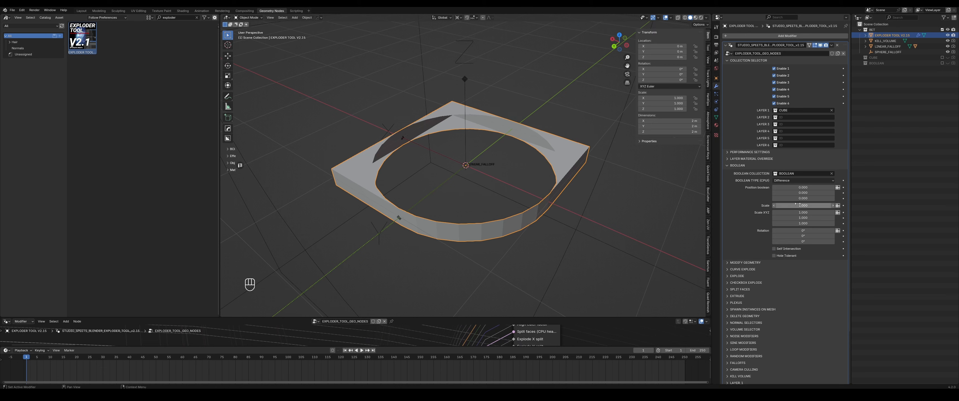
Set the modifier's Boolean type to Intersect.
drag(798, 205, 824, 205)
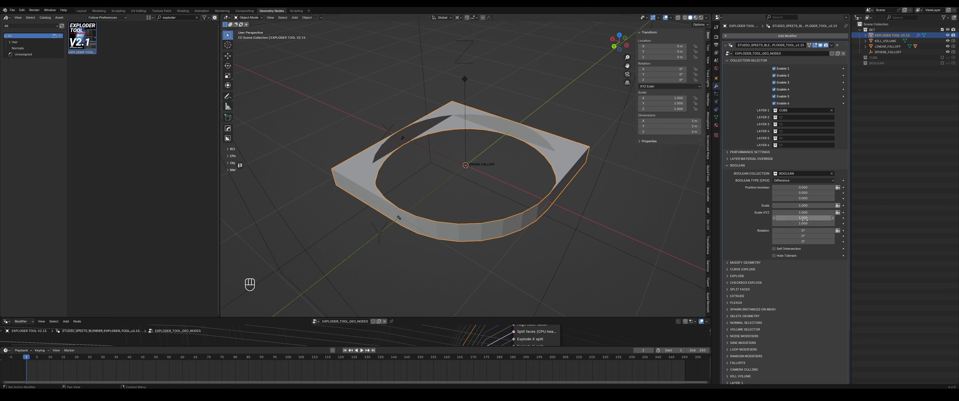
click(780, 180)
click(781, 193)
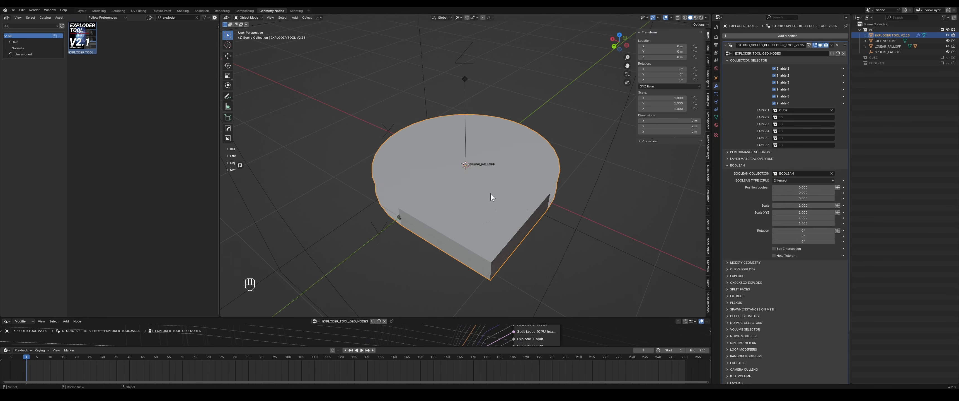
Reduce the modifier's overall Boolean scale to about half and set the Boolean type to Union.
middle_drag(490, 198, 514, 185)
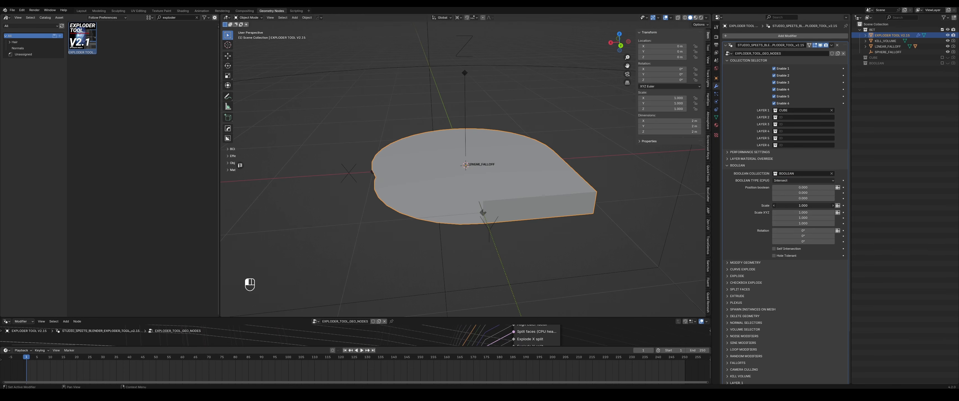
drag(800, 205, 785, 205)
middle_drag(544, 169, 498, 149)
click(783, 180)
click(778, 193)
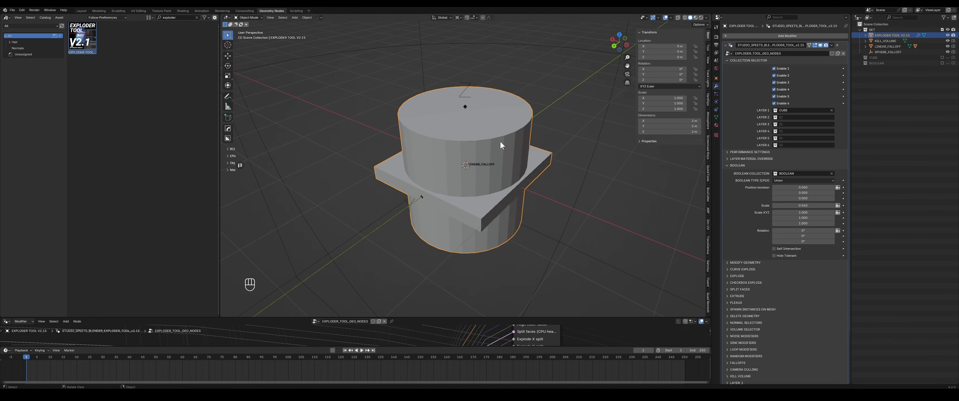
Set the Boolean type to Difference and inspect the hole cut through the slab.
click(776, 181)
click(789, 197)
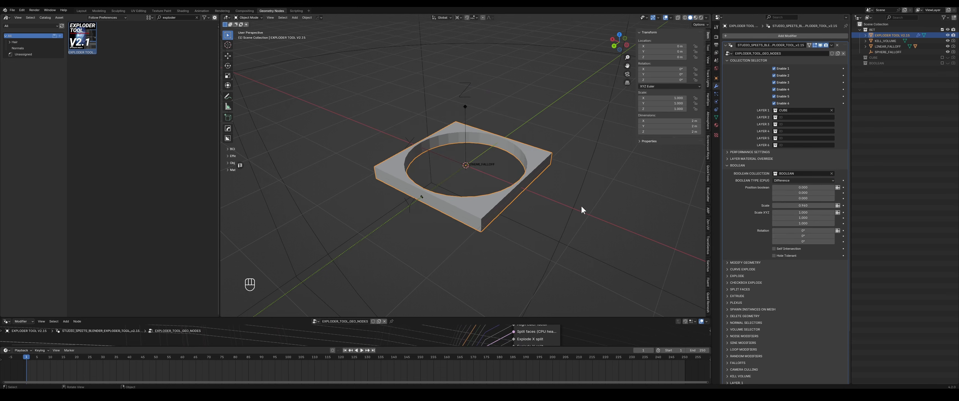
middle_drag(581, 205, 419, 172)
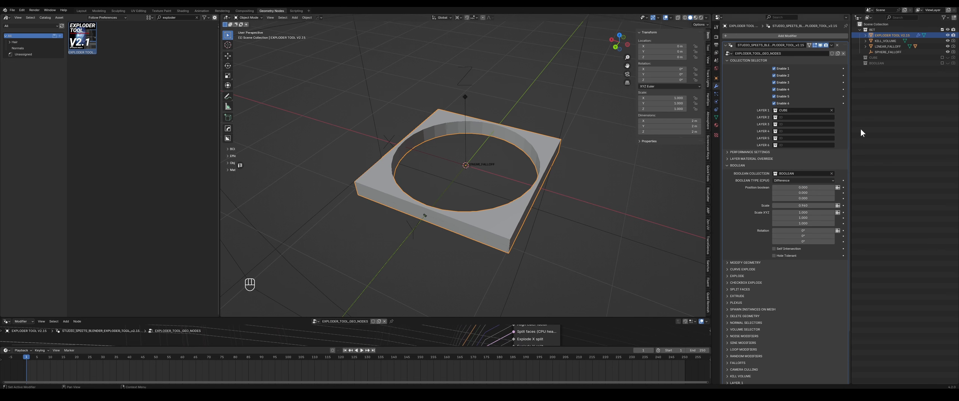
Set the Boolean type to Difference Inverted and inspect the cut cylinder from several angles.
click(789, 181)
click(786, 205)
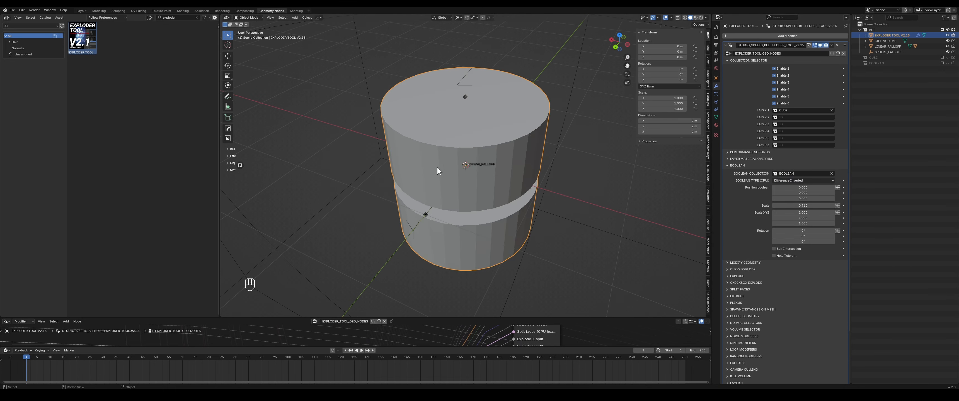
mouse_move(437, 171)
middle_down()
mouse_move(461, 131)
mouse_move(531, 142)
mouse_move(488, 123)
mouse_move(399, 139)
middle_up()
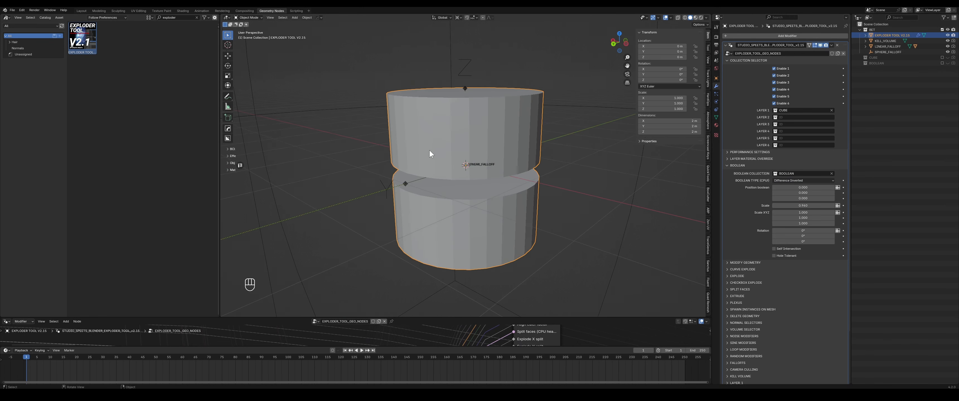
middle_drag(379, 176, 485, 147)
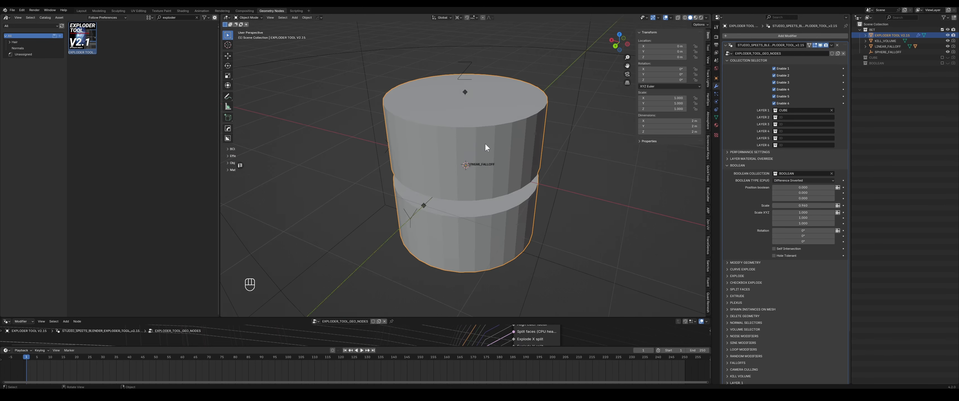
Set the Boolean type to Intersect (exact) and play the animation to check performance.
click(787, 180)
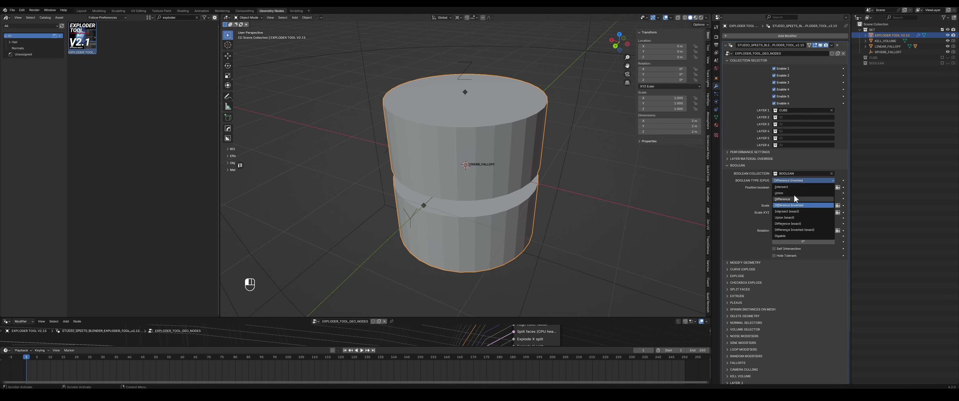
click(785, 211)
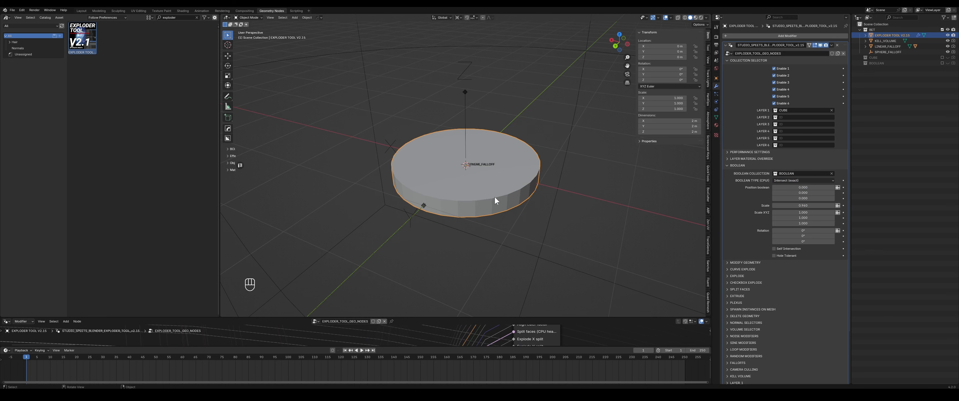
mouse_move(505, 174)
middle_down()
mouse_move(494, 188)
mouse_move(519, 182)
middle_up()
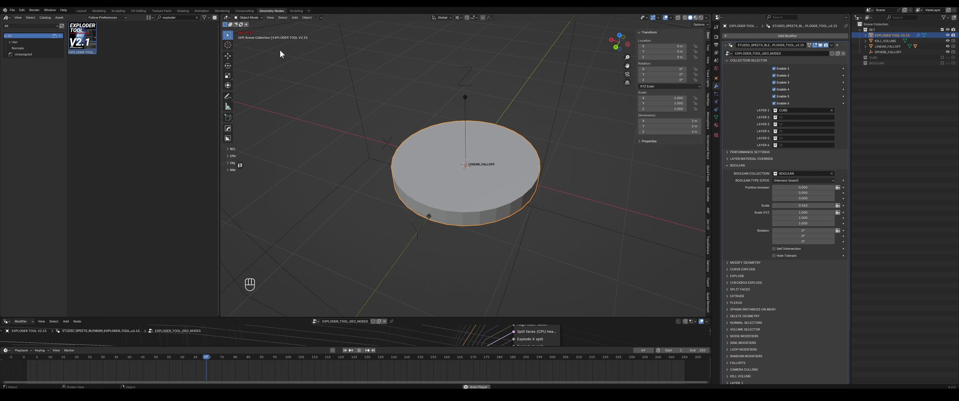
Switch the Boolean type to the non-exact Intersect while the animation plays.
click(774, 181)
click(796, 182)
click(789, 186)
Set the Boolean type to Union (exact) and inspect the merged slab and cylinder.
click(784, 182)
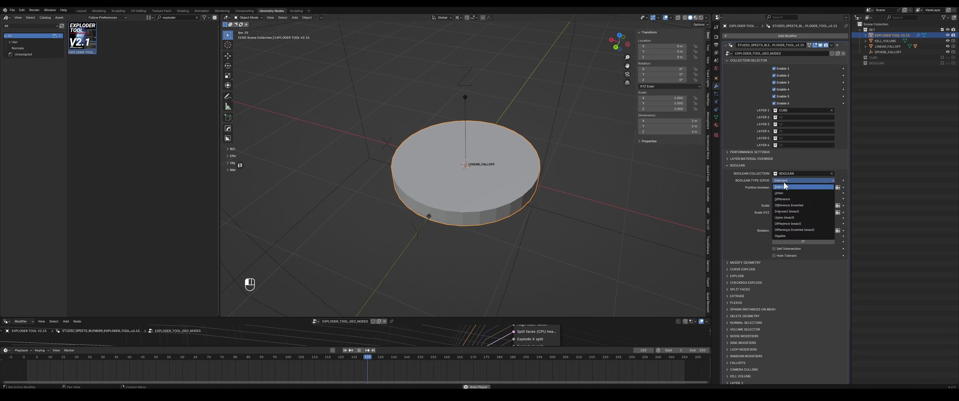
click(787, 217)
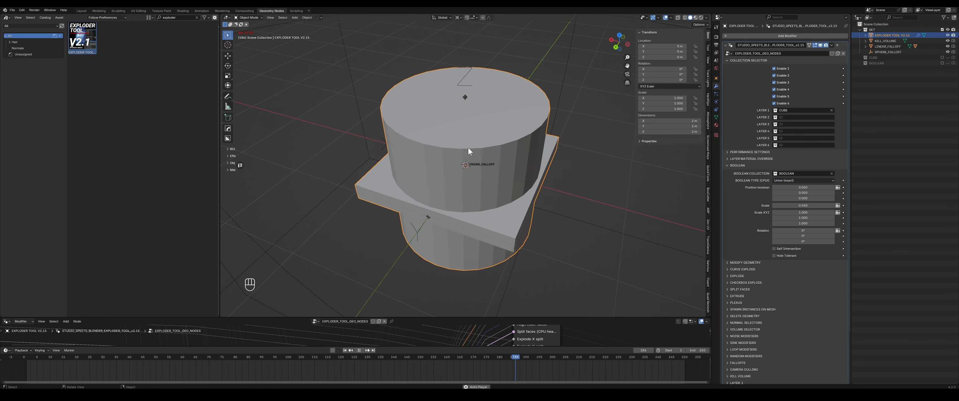
middle_drag(500, 137, 511, 129)
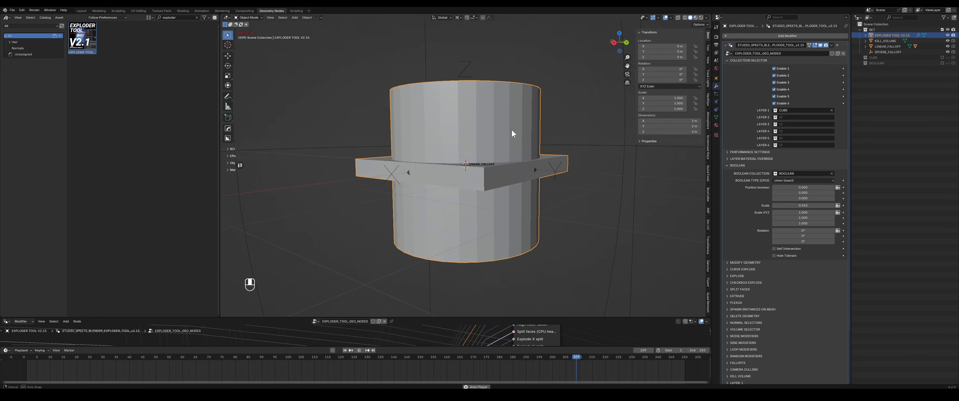
Set the Boolean type to Difference (exact) and inspect the hole in the slab.
click(787, 180)
click(787, 222)
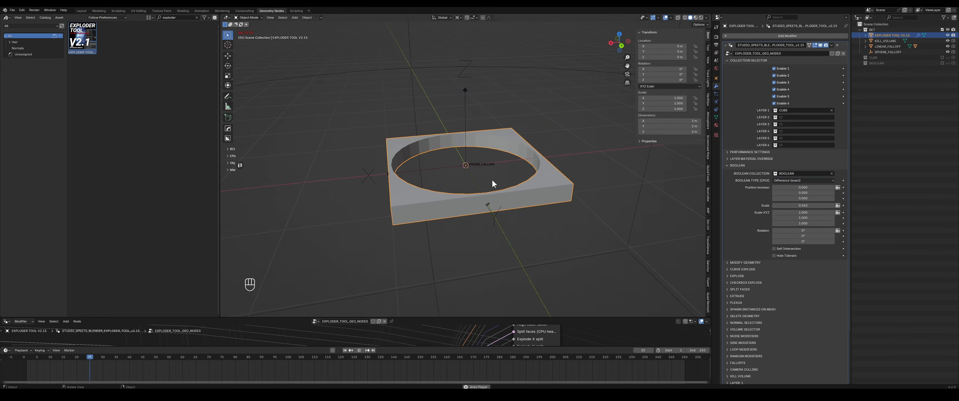
middle_drag(492, 180, 515, 182)
scroll(515, 181, up, 1)
Switch the Boolean type to the non-exact Difference and compare the cut slab during playback.
click(784, 181)
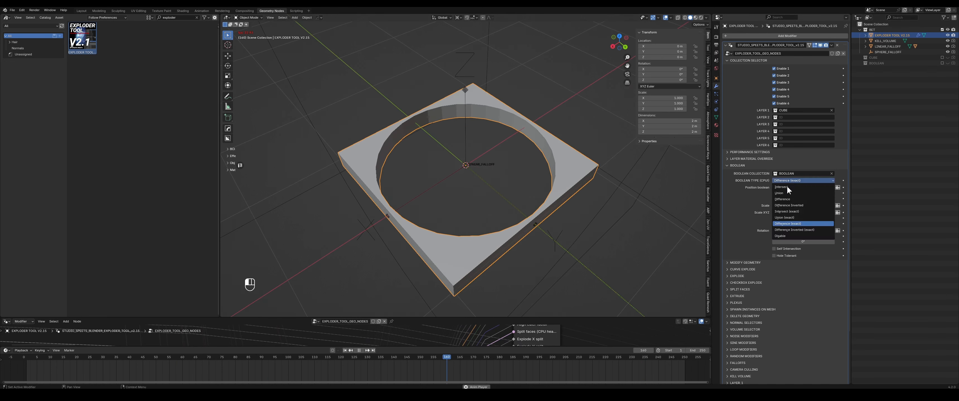
click(782, 200)
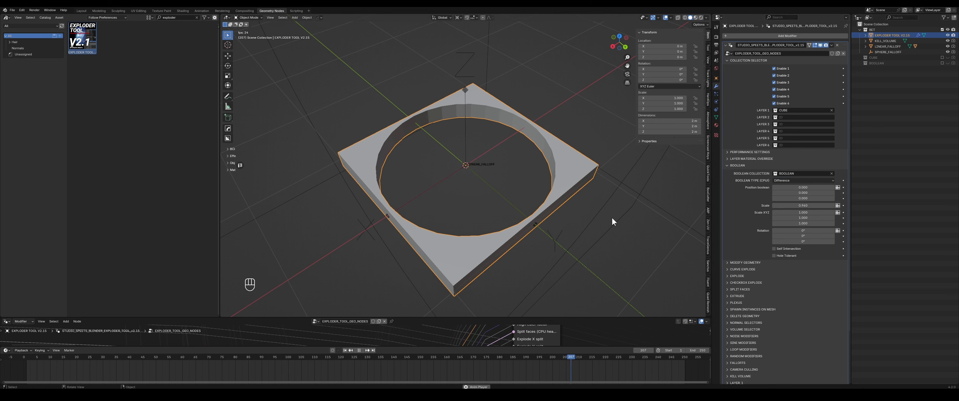
middle_drag(529, 217, 548, 206)
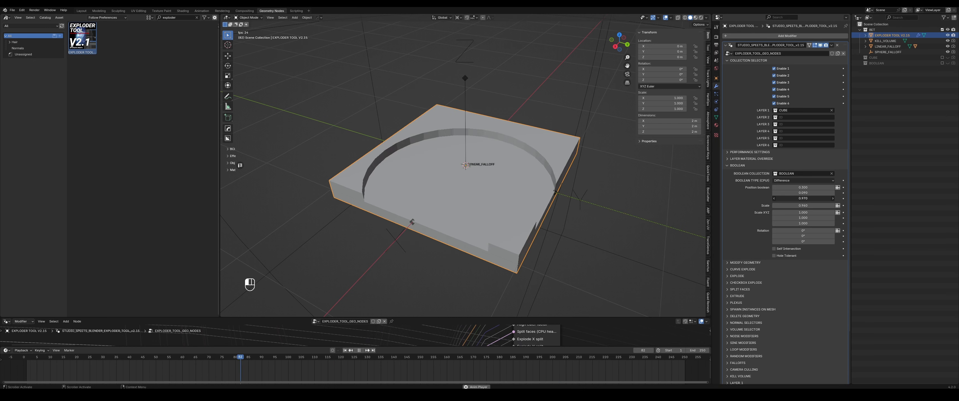
Reset the Boolean position to 0 so the cylinder is centred on the slab.
click(809, 187)
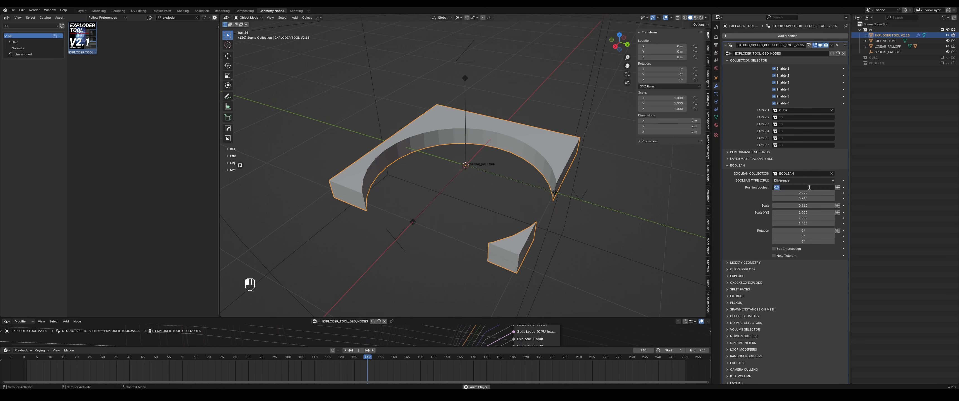
text(0)
key(Tab)
text(0)
key(Tab)
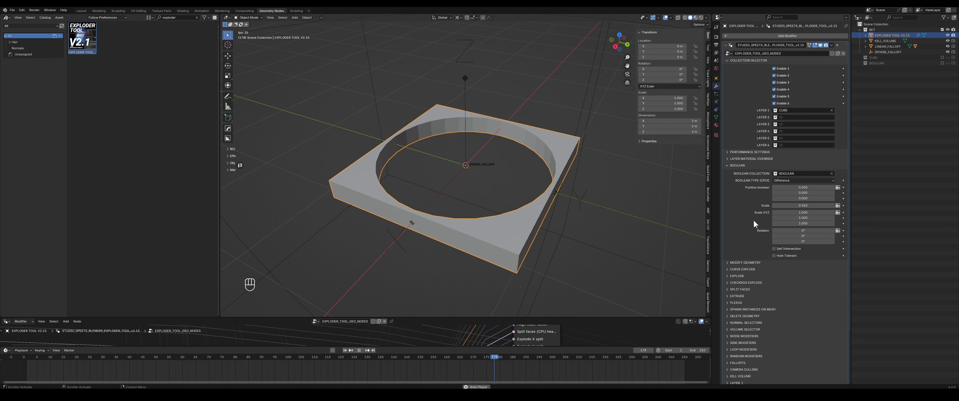
Adjust the overall Boolean scale to about 0.7 and set the X and Y values of Scale XYZ to 1.
drag(799, 206, 852, 217)
text(1)
key(Return)
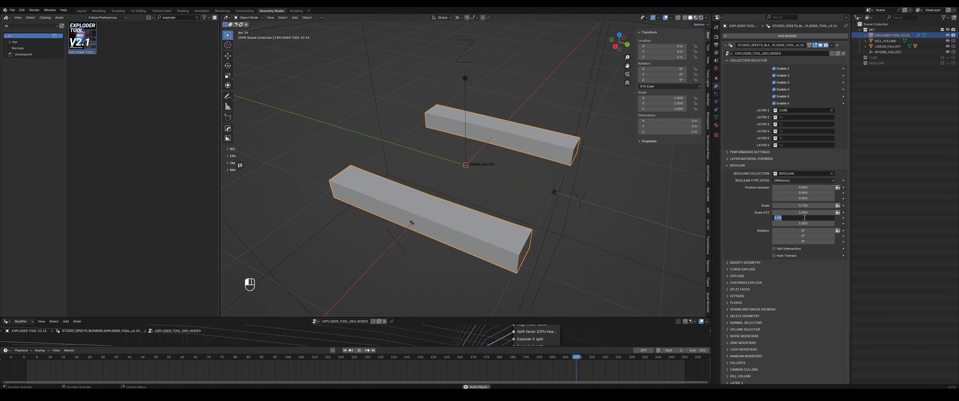
text(1)
key(Return)
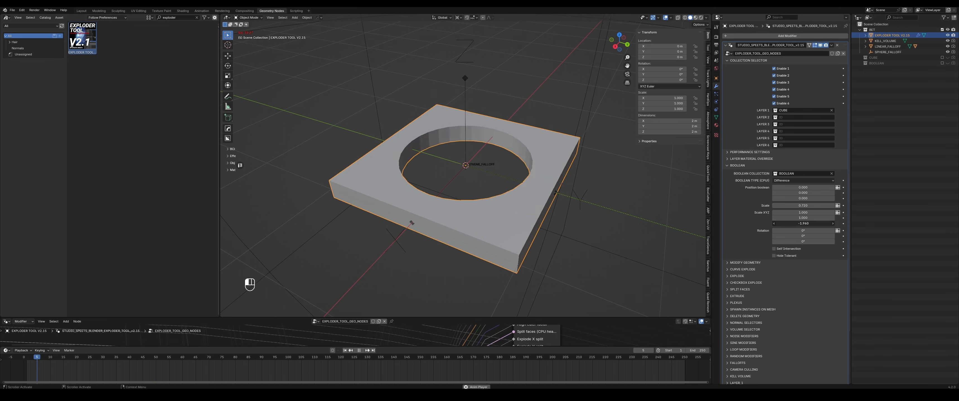
Set the Boolean type to Union and set the Z value of Scale XYZ to 1.
click(784, 182)
click(792, 191)
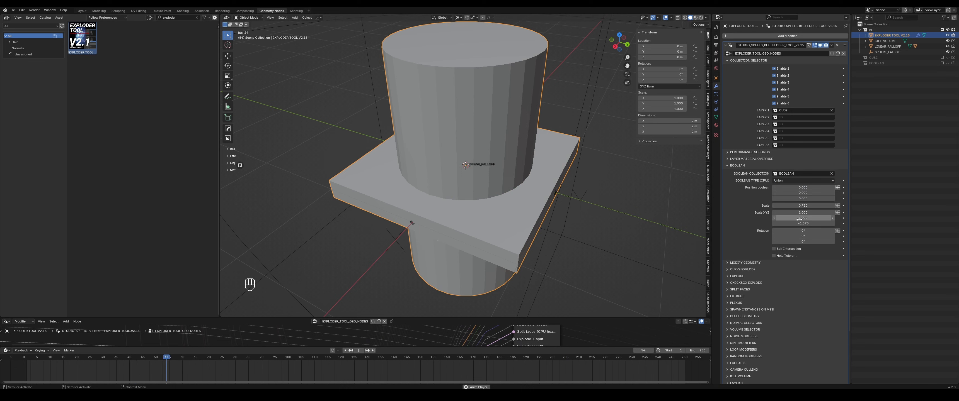
mouse_move(802, 224)
mouse_down()
mouse_move(819, 223)
mouse_move(798, 223)
mouse_move(809, 224)
mouse_up()
key(Return)
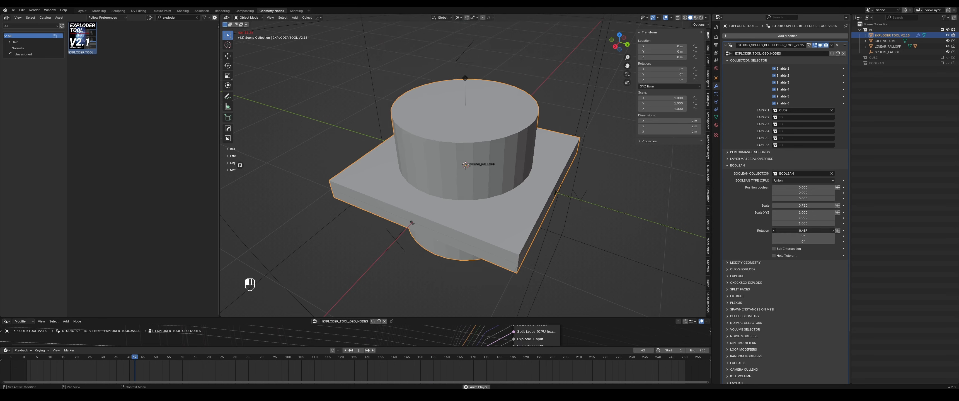
Tilt the Boolean cylinder slightly about the X axis and set the Boolean type to Difference.
drag(802, 231, 816, 231)
click(779, 181)
click(786, 195)
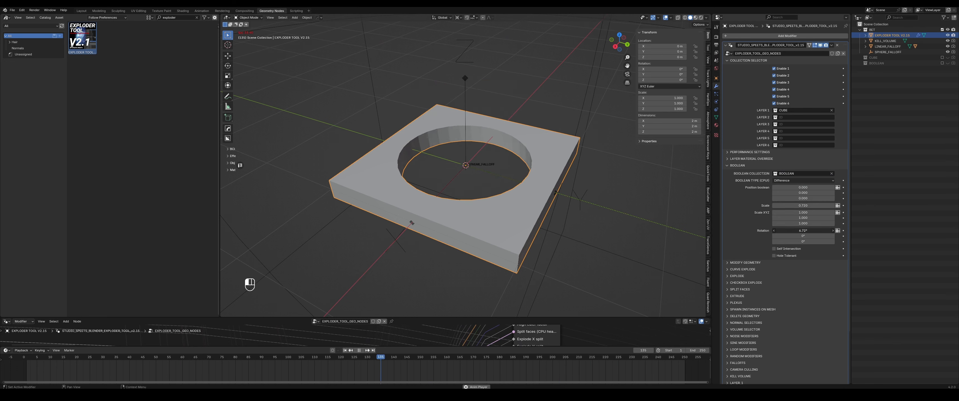
Try stronger rotations of the Boolean cylinder, and reset its X, Y and Z rotation to 0°.
drag(803, 231, 862, 236)
drag(798, 242, 862, 242)
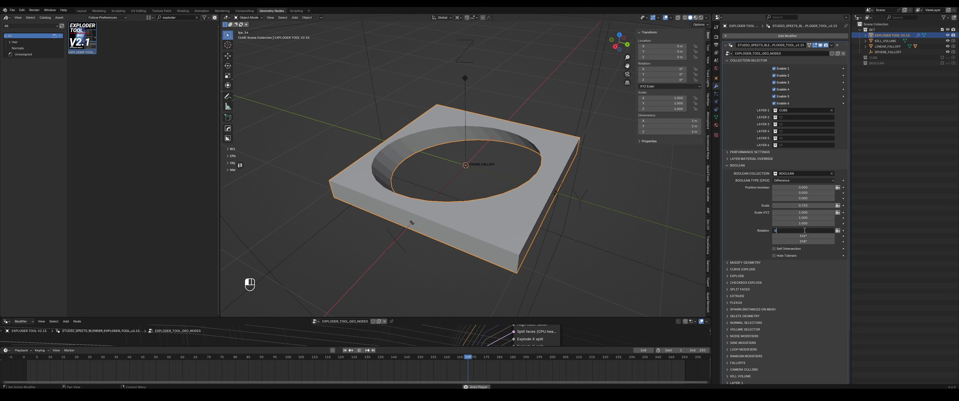
key(Tab)
text(0)
key(Tab)
text(0)
key(Return)
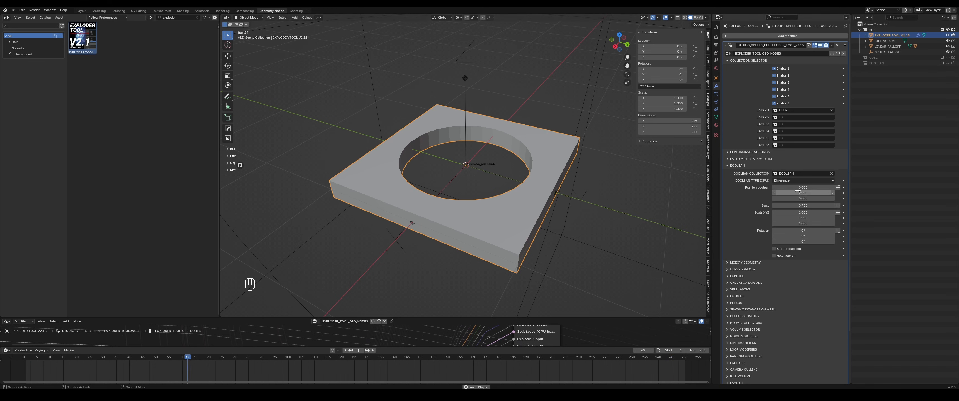
Expand the Explode settings and enter the same Add XYZ amount on all three axes under Explode - Position.
scroll(762, 233, down, 4)
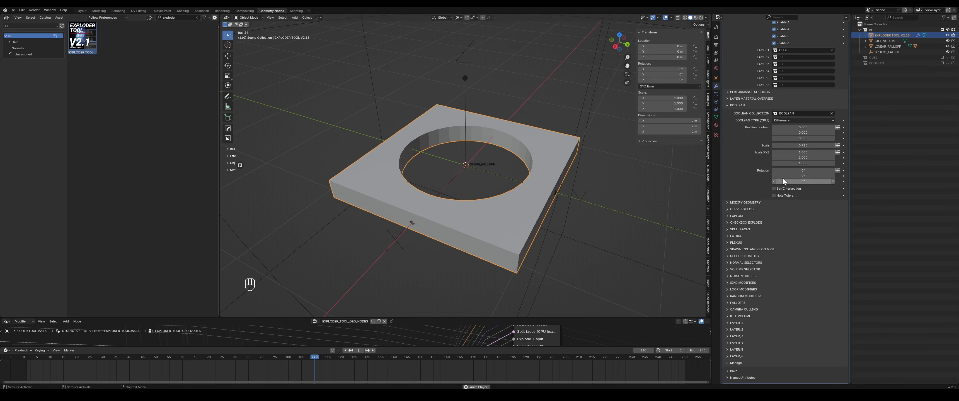
click(736, 216)
scroll(745, 227, down, 4)
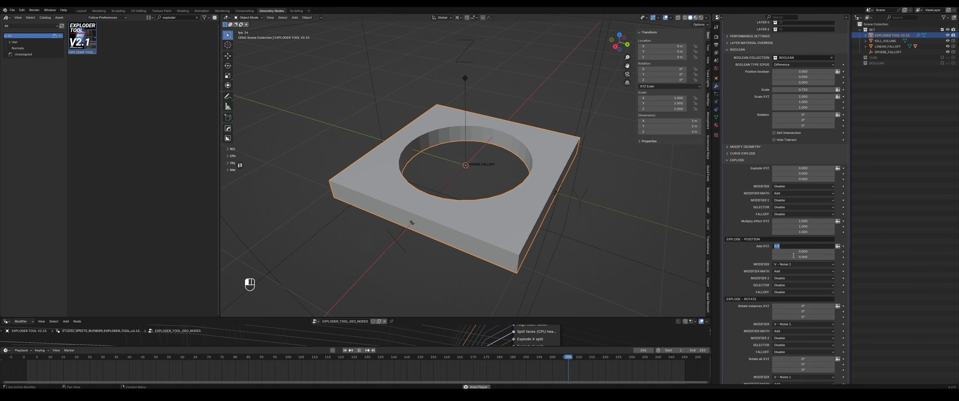
key(Return)
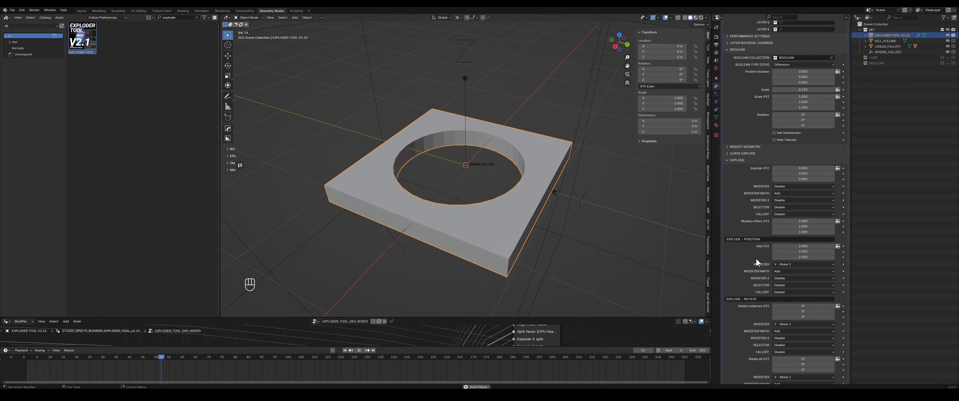
Set Rotate instances XYZ under Explode - Rotate to 45° on all three axes.
scroll(770, 272, down, 2)
scroll(770, 271, down, 1)
click(803, 261)
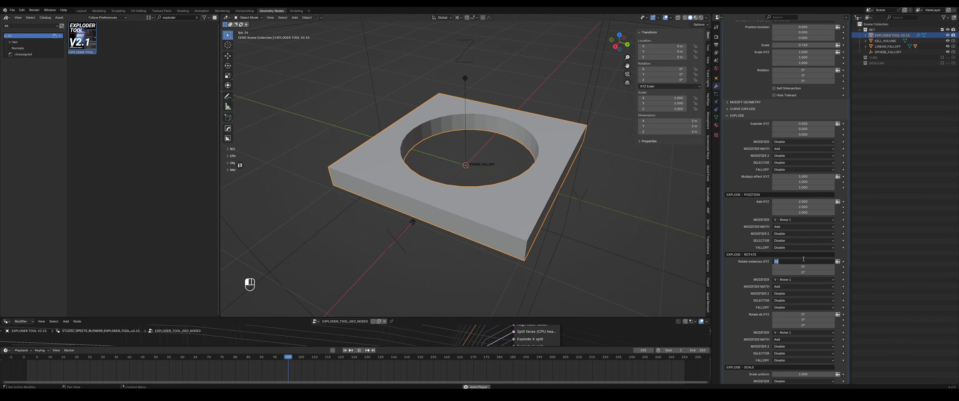
text(45)
key(Tab)
text(45)
key(Tab)
text(45)
key(Return)
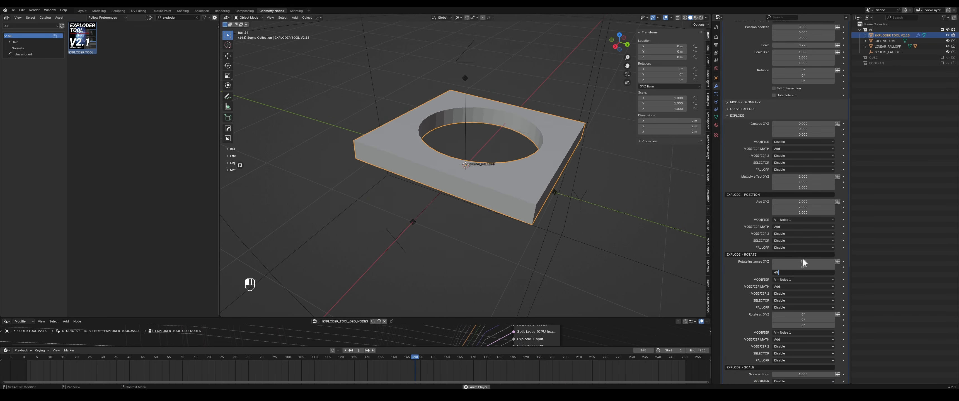
Set the modifiers for both Rotate instances and Explode - Position to V - Sinewave 1.
click(786, 279)
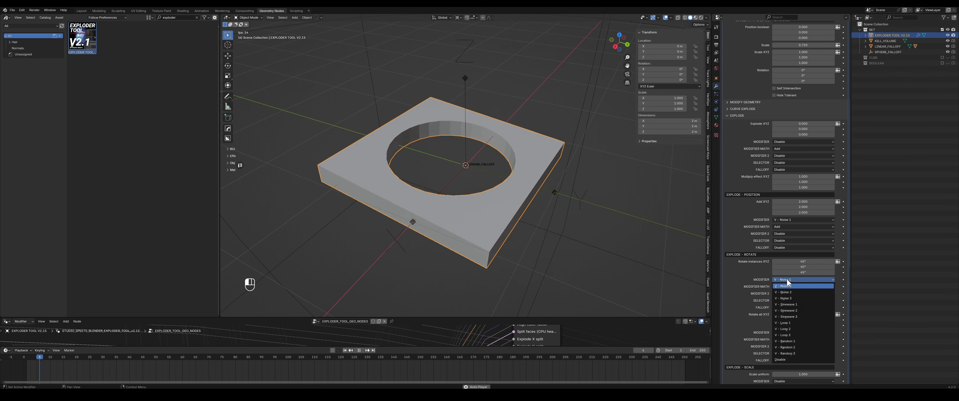
click(789, 304)
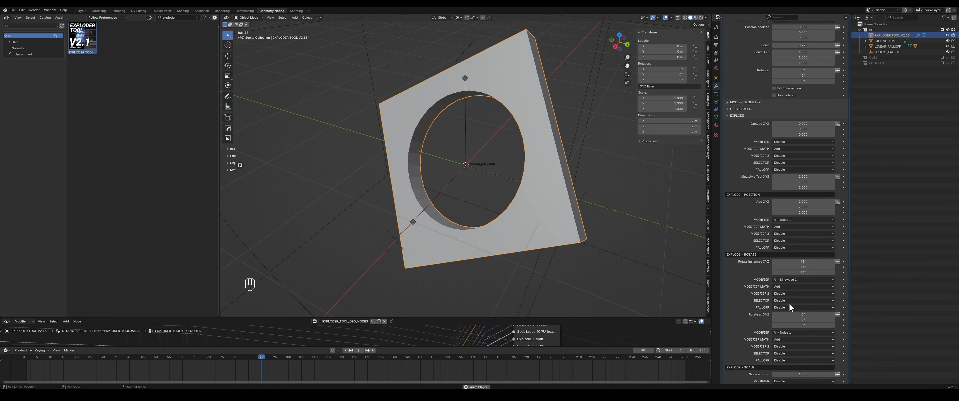
click(794, 221)
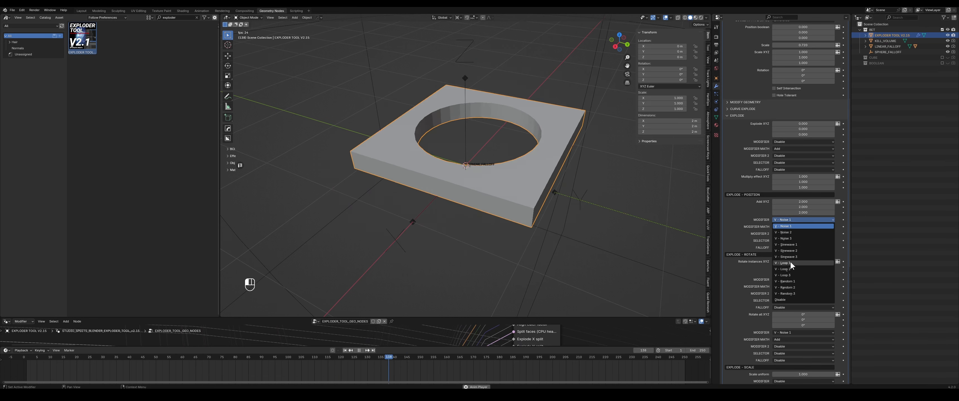
click(795, 244)
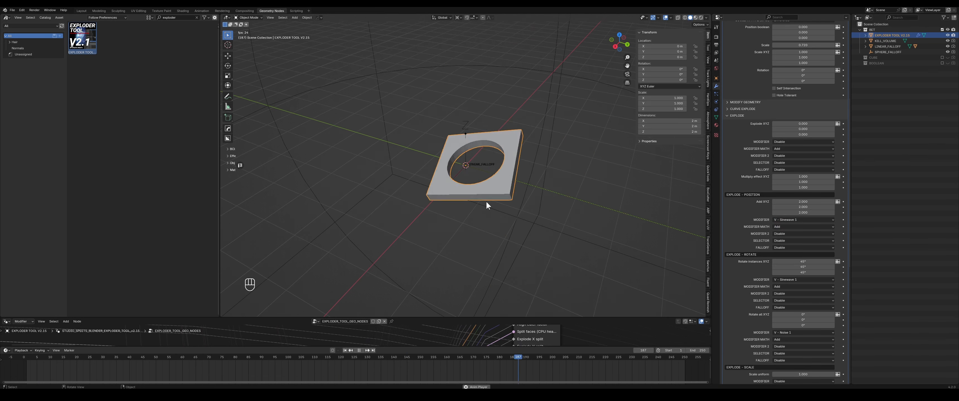
Set the X and Y values of Add XYZ under Explode - Position to 0.
click(792, 202)
text(0)
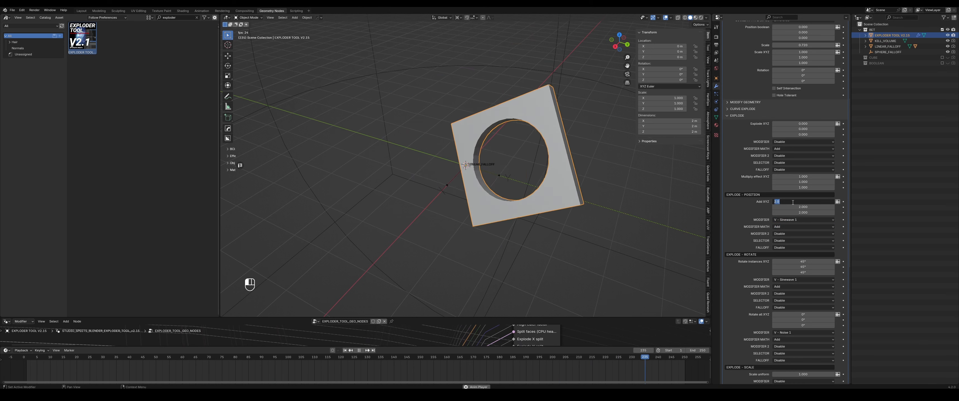
key(Tab)
text(0)
key(Return)
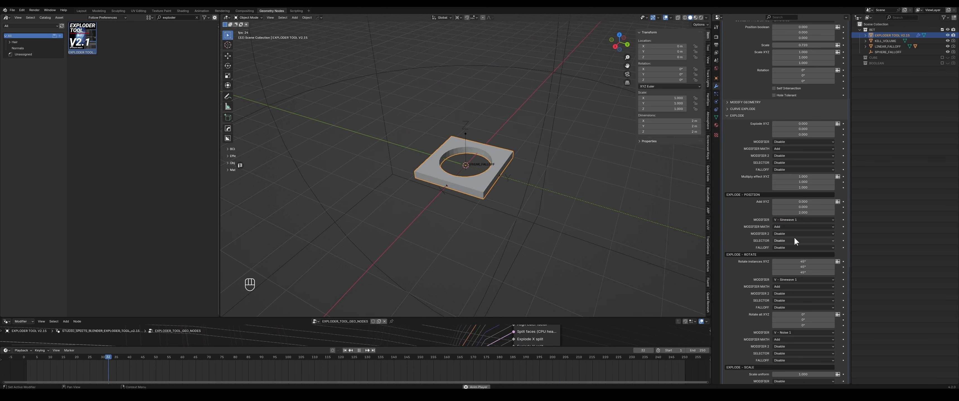
Reset Rotate instances XYZ under Explode - Rotate to 0° on all three axes.
click(797, 262)
text(0)
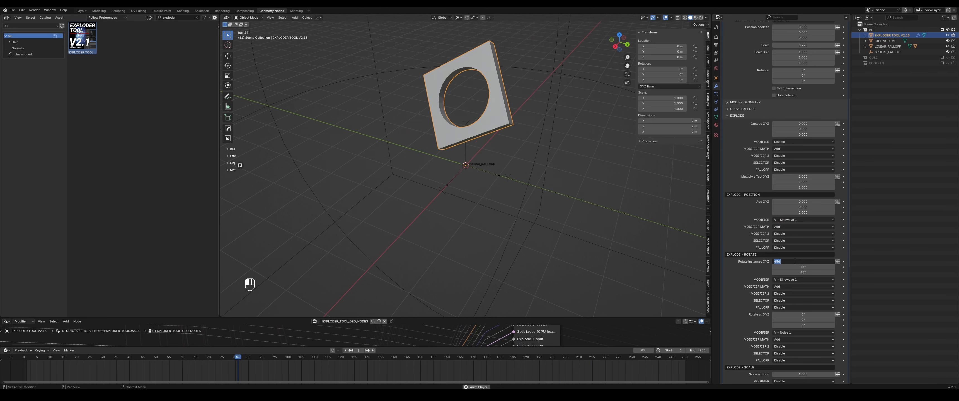
key(Tab)
text(0)
key(Tab)
text(0)
key(Return)
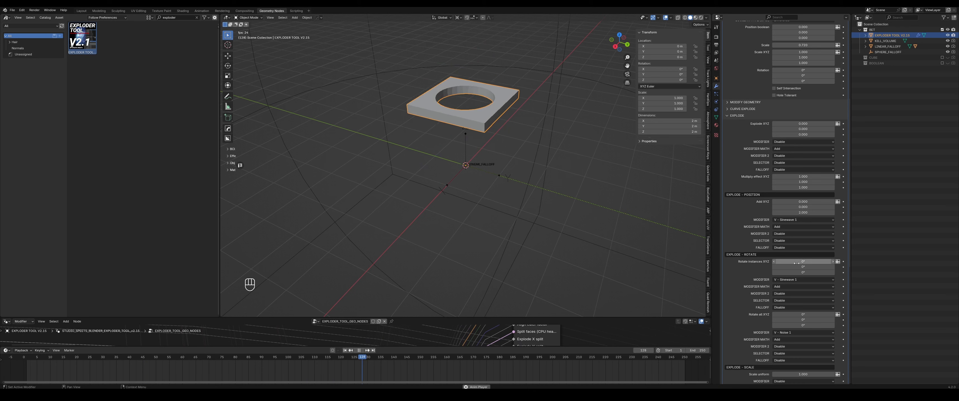
Try 360° for the Z value of Rotate instances XYZ, and set it to 180° instead.
click(792, 272)
text(360)
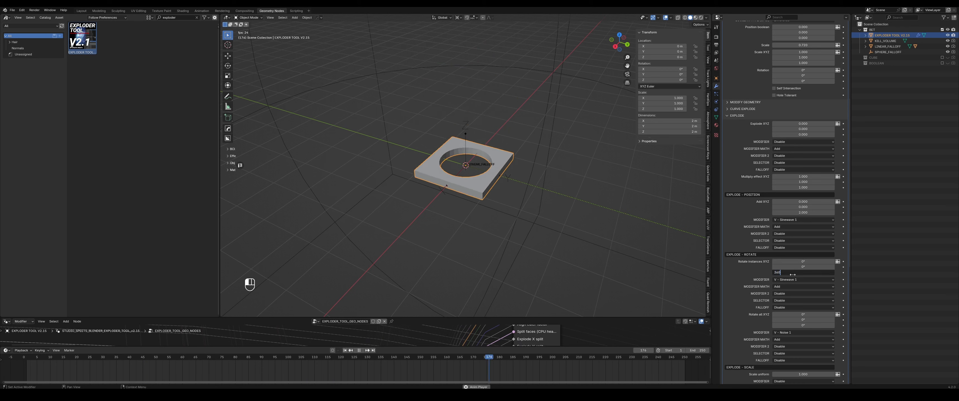
key(Return)
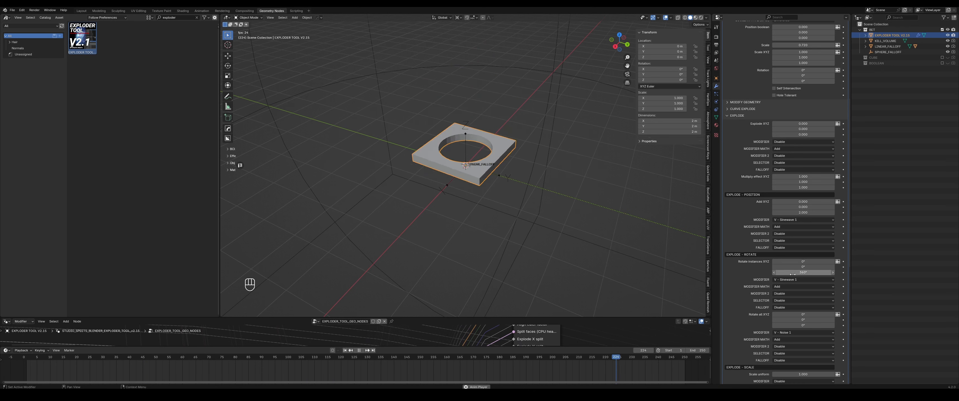
click(792, 274)
text(180)
key(Return)
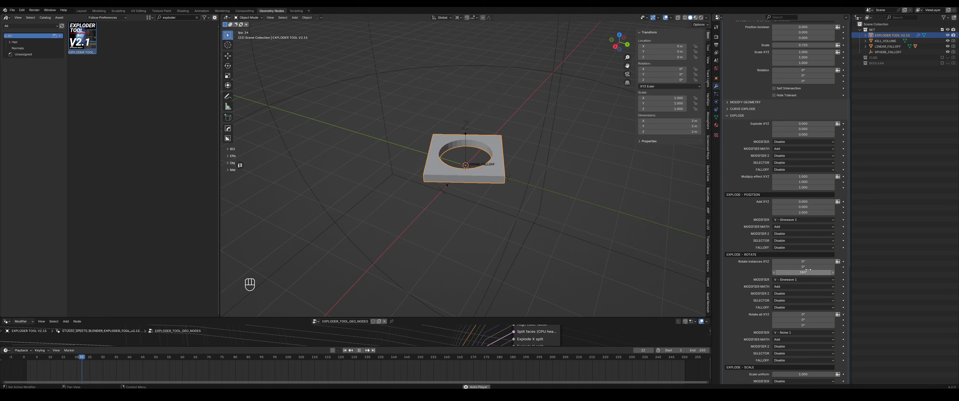
Collapse the Explode settings, enable Split Faces, and set the Split Faces - Explode modifier to V - Sinewave 1.
click(737, 115)
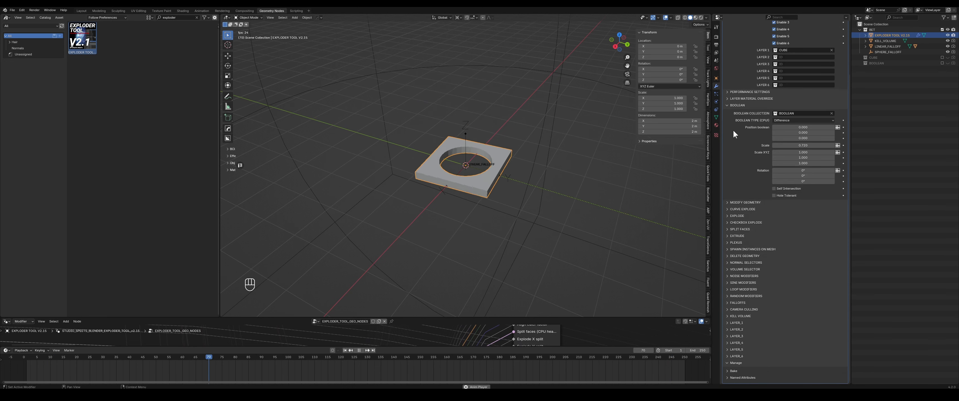
click(737, 230)
click(781, 238)
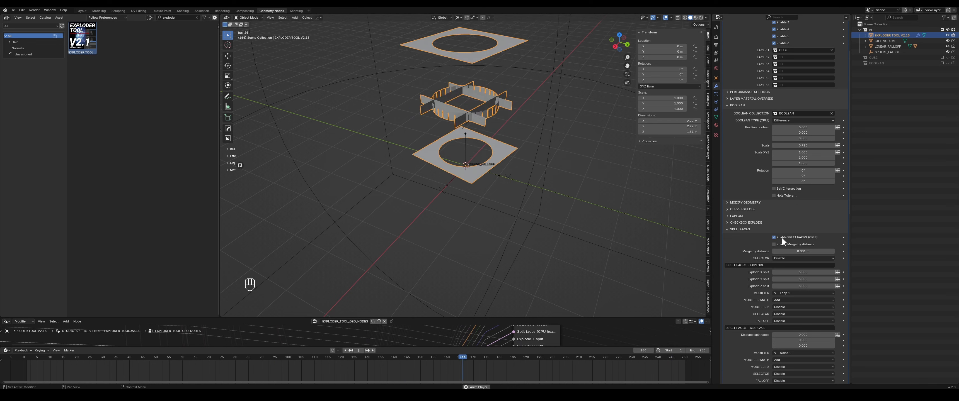
click(782, 292)
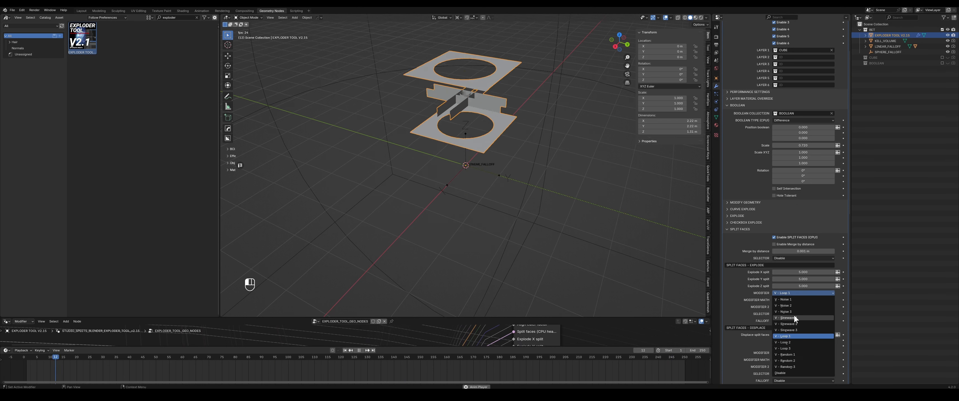
click(793, 317)
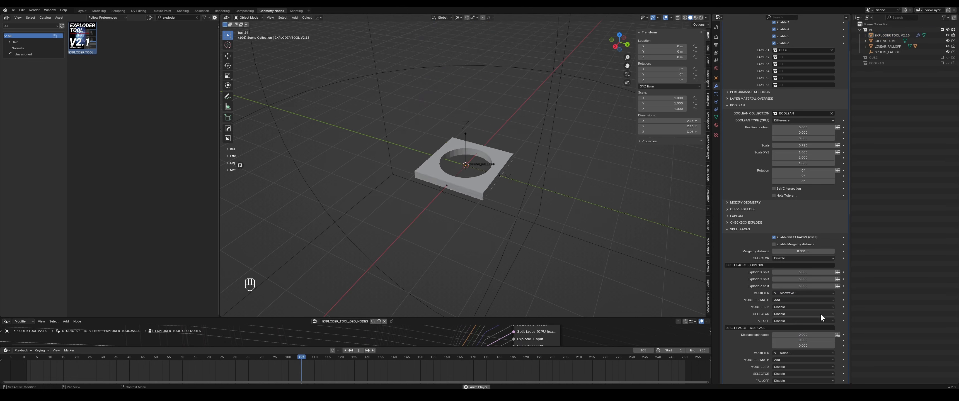
Set Explode X, Y and Z split to 1, and stop the animation to view the separated faces.
double_click(792, 273)
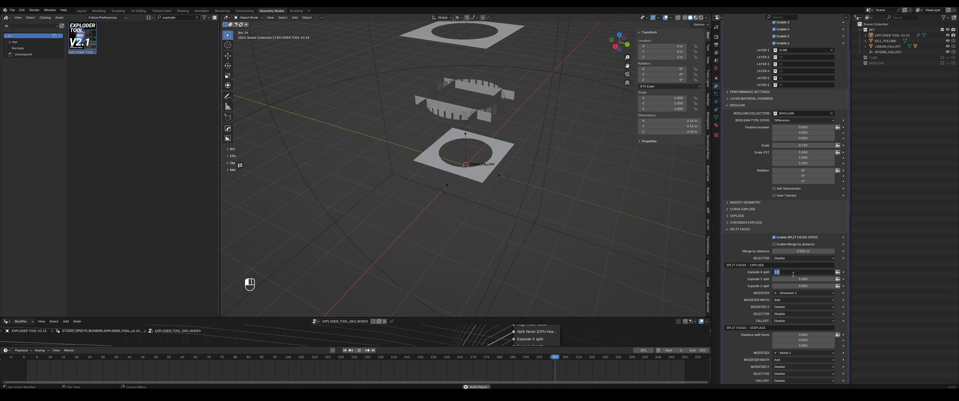
text(1)
key(Tab)
text(1)
key(Tab)
text(1)
key(Return)
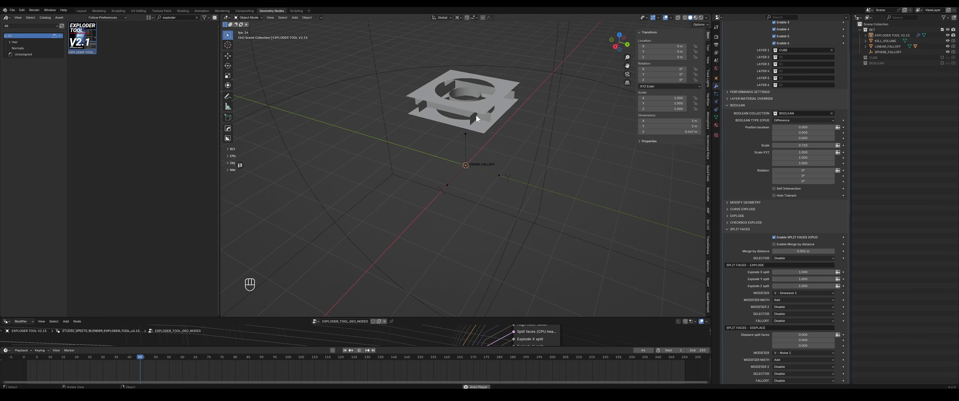
key(space)
middle_drag(467, 111, 495, 136)
Try a different Explode X split amount, restore it to 1, and view the split slab from another angle.
drag(802, 272, 790, 272)
click(797, 272)
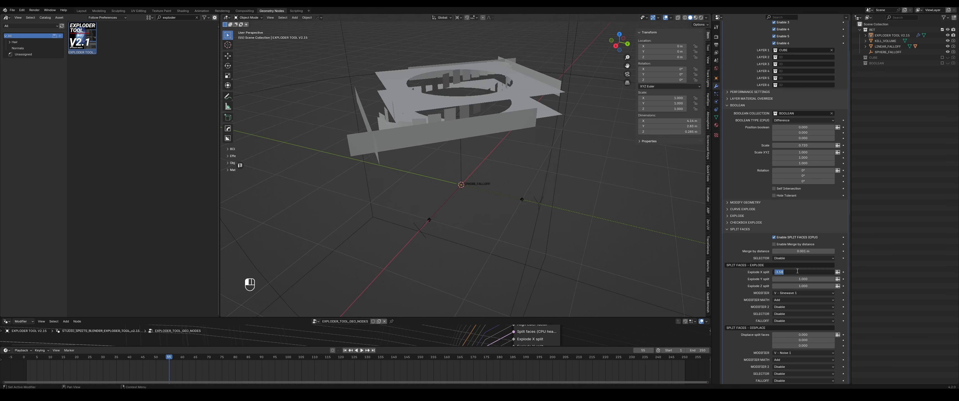
text(1)
key(Return)
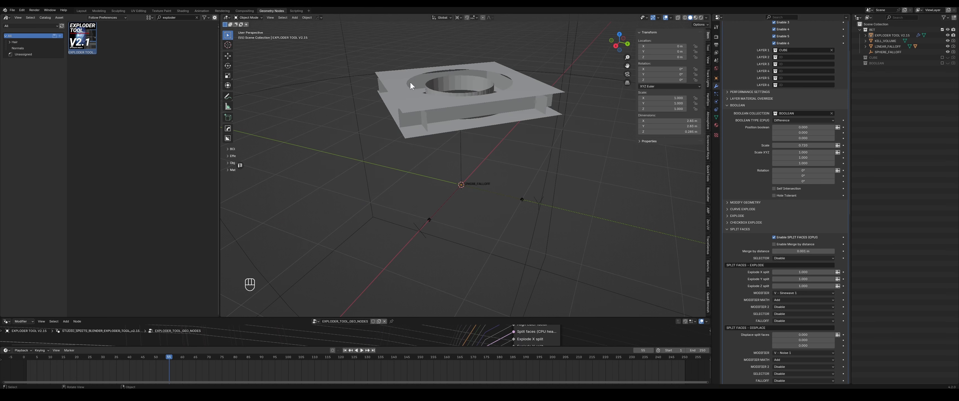
middle_drag(451, 119, 484, 134)
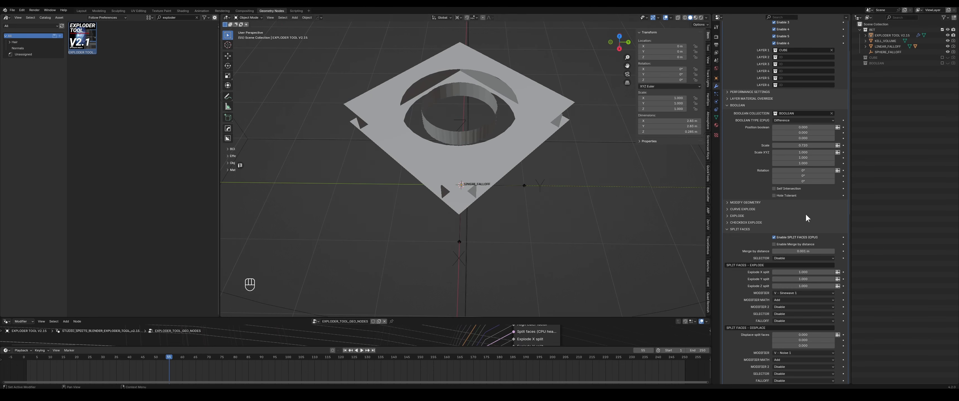
Disable Split Faces on the slab and collapse its settings.
click(784, 238)
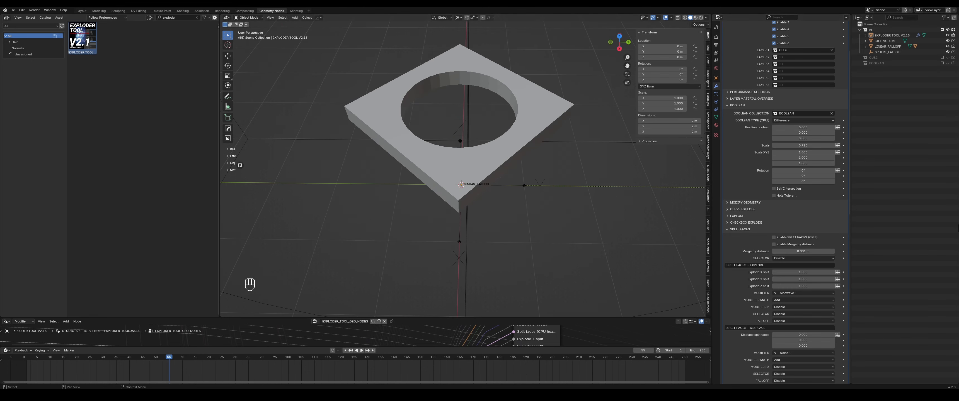
scroll(460, 164, down, 3)
middle_drag(475, 157, 767, 259)
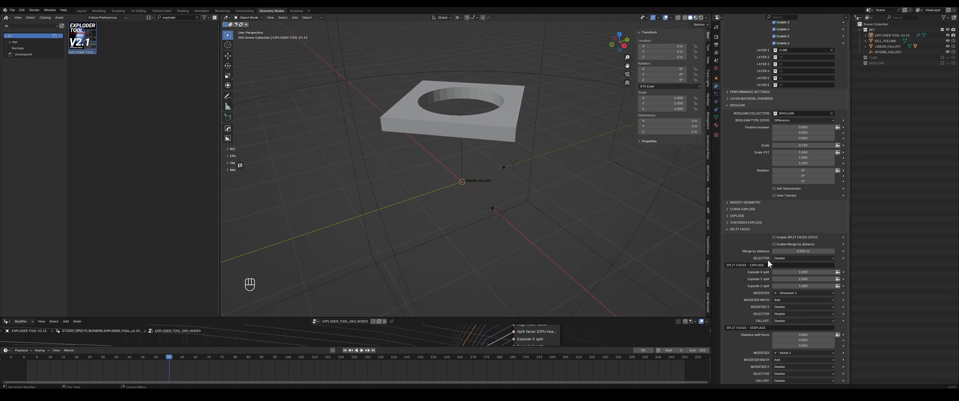
click(741, 229)
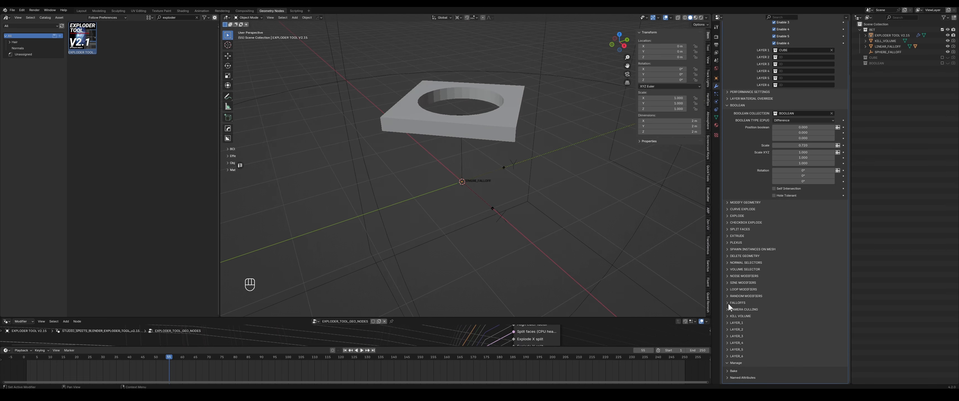
Expand the Extrude settings and increase the Extrude and Scale Face amounts of the first extrusion level.
click(739, 236)
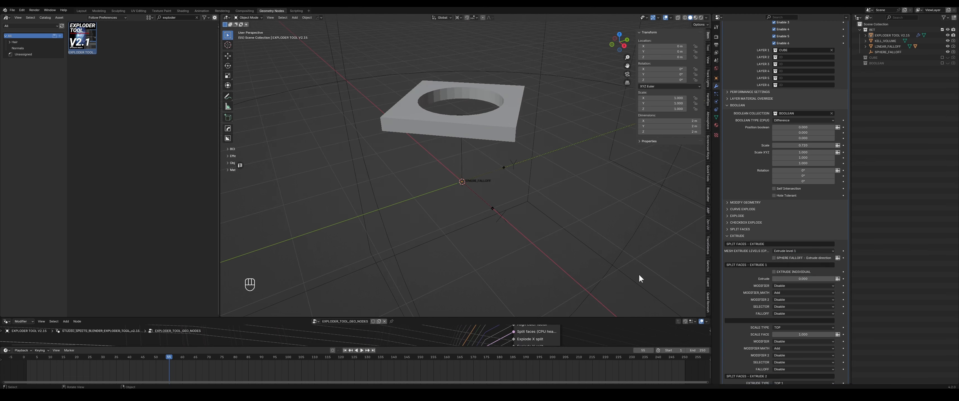
drag(794, 279, 816, 279)
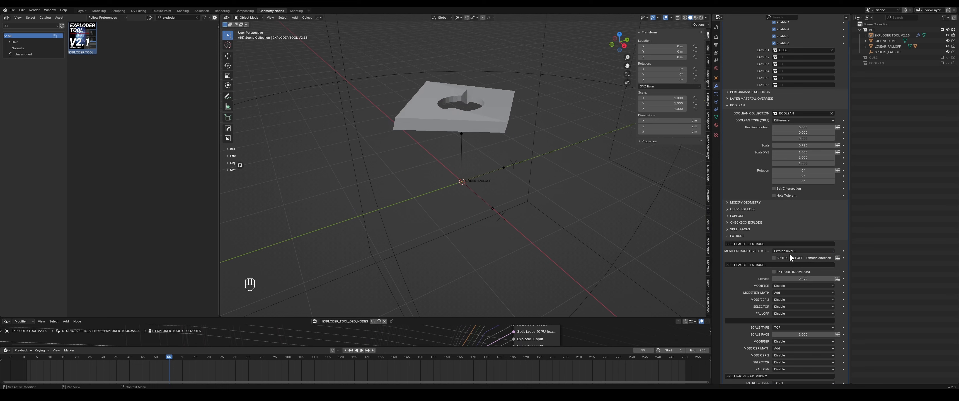
mouse_move(789, 334)
mouse_down()
mouse_move(819, 334)
mouse_move(796, 334)
mouse_up()
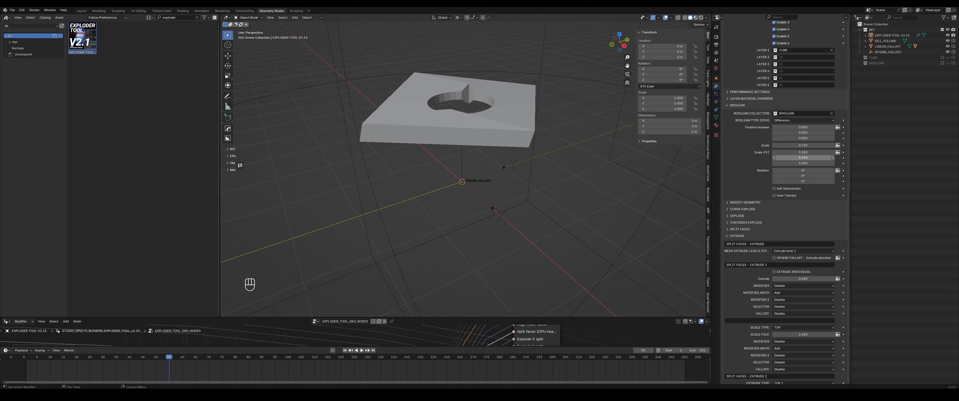
Check the mesh extrude level options, keep Extrude level 1, and enable Split Faces again.
click(788, 251)
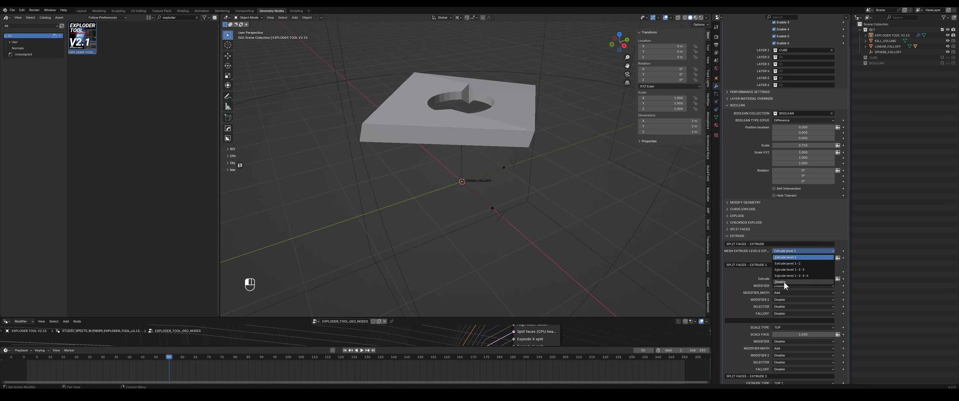
click(784, 281)
click(737, 229)
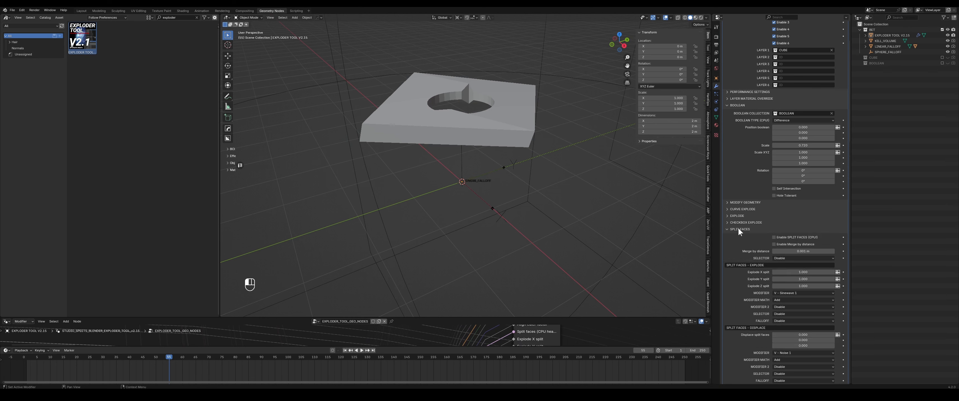
click(774, 237)
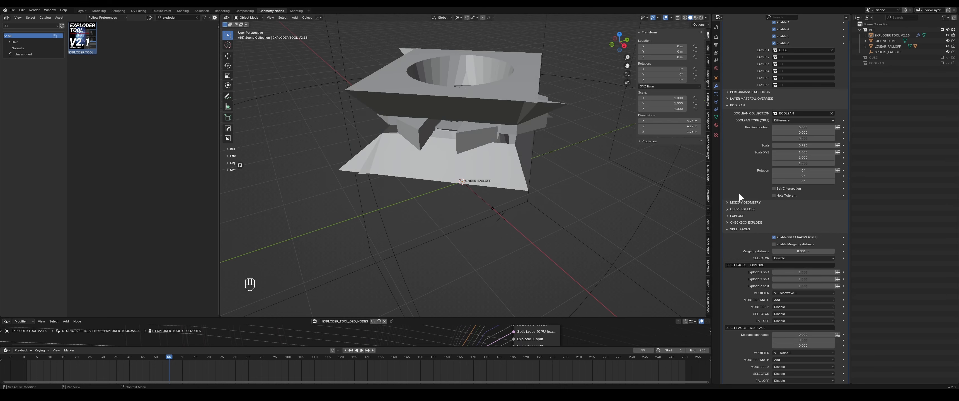
Return to the Extrude settings, vary the Extrude amount on the split faces, and bring it down to 0.
click(750, 230)
click(748, 236)
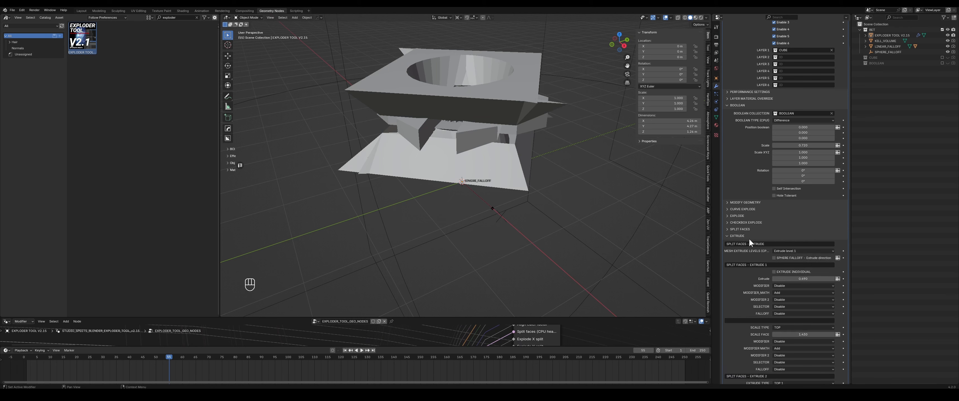
drag(828, 279, 796, 280)
click(795, 281)
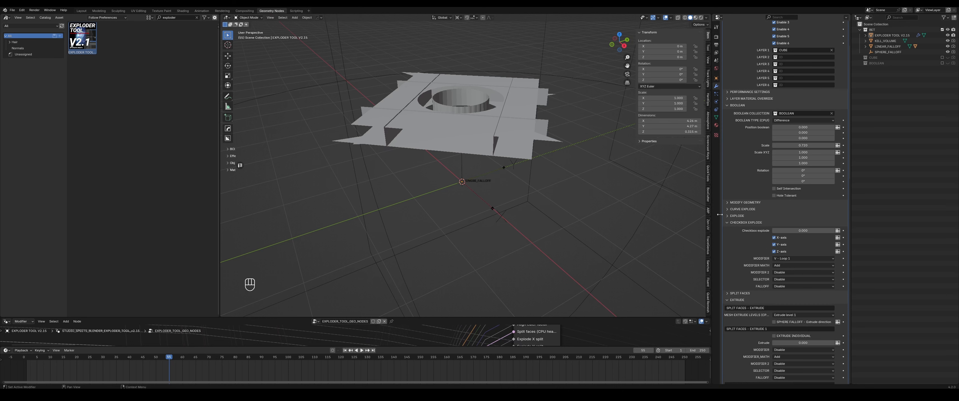
Expand the Explode settings and set the Z value of Add XYZ under Explode - Position to 0.
click(740, 216)
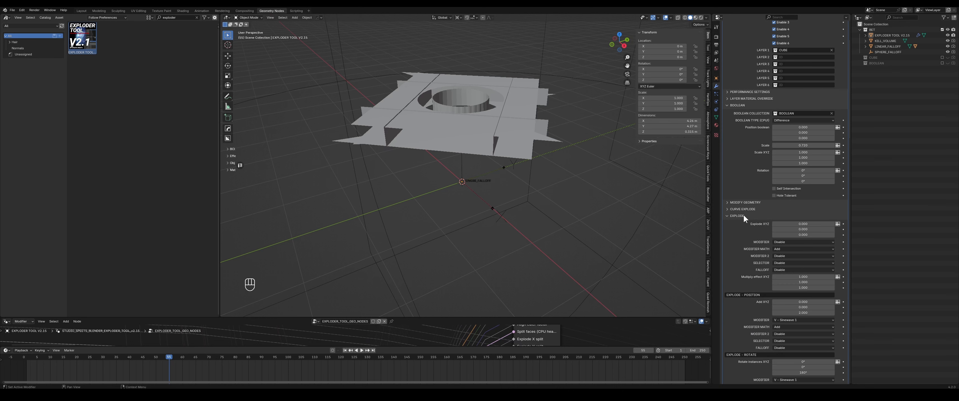
click(801, 300)
key(Tab)
key(Tab)
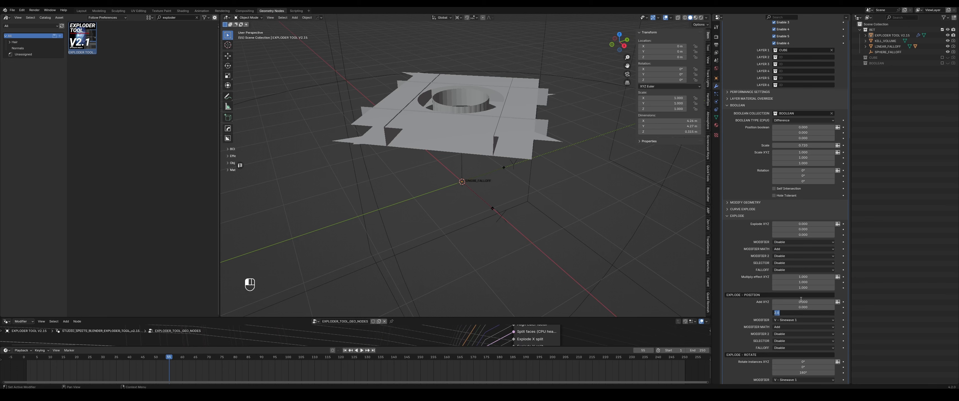
text(0)
key(Return)
Set the Z value of Rotate instances XYZ to 0° and collapse the Explode settings.
scroll(755, 271, down, 5)
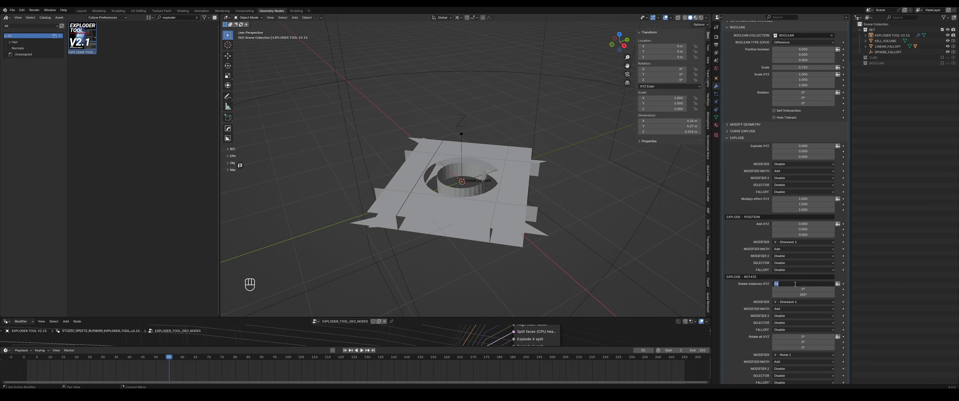
key(Tab)
key(Tab)
text(0)
key(Return)
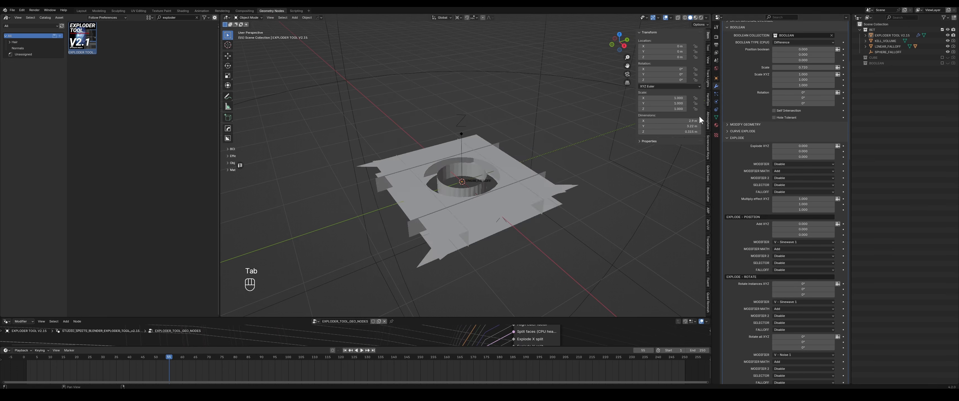
click(731, 138)
Resume the animation and set Explode X, Y and Z split under Split Faces - Explode to 0.
key(space)
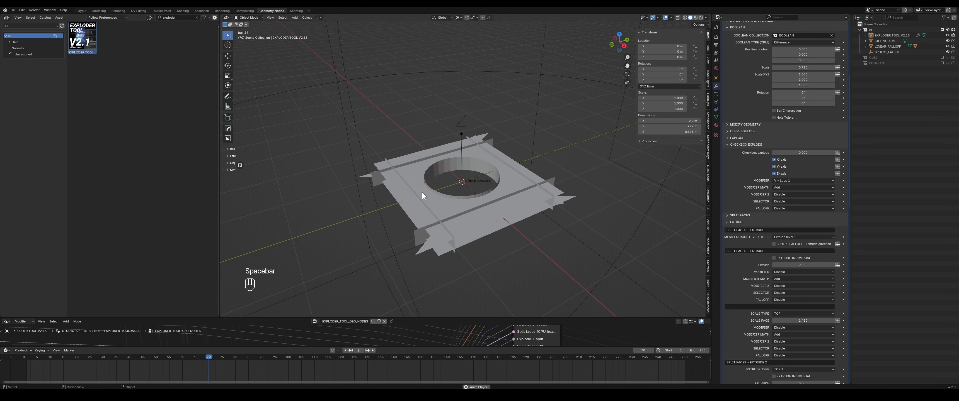
click(741, 215)
double_click(803, 258)
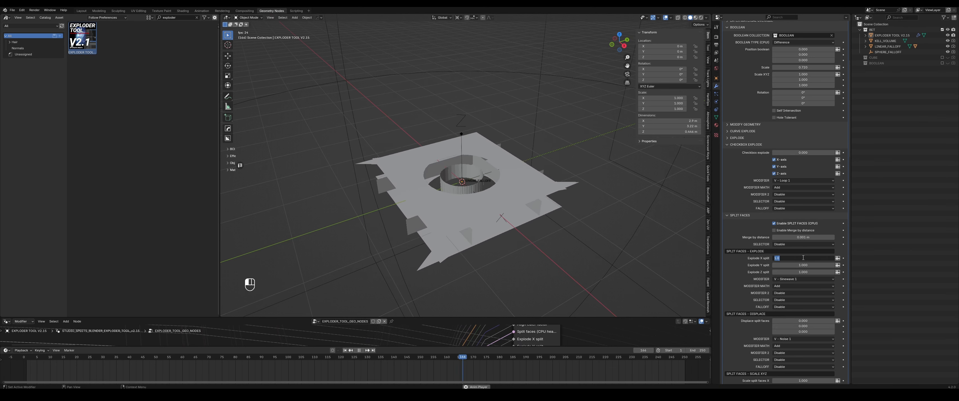
text(0)
key(Tab)
text(0)
key(Tab)
text(0)
key(Return)
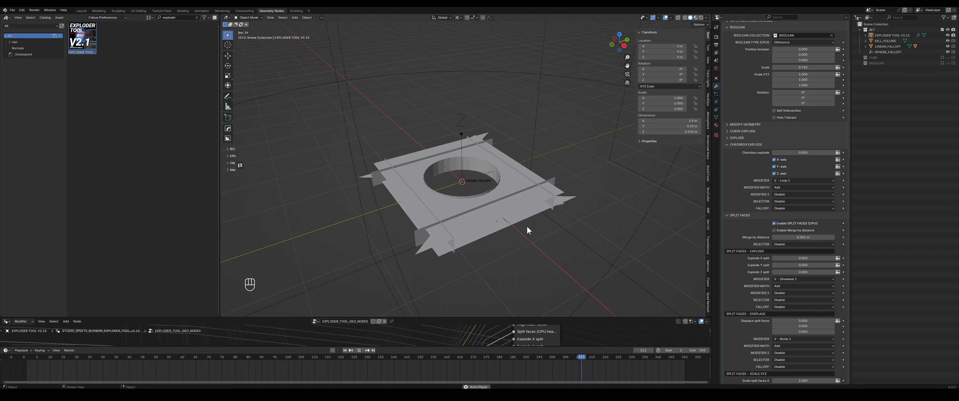
Collapse the Split Faces settings and raise the Extrude amount under Split Faces - Extrude 1.
click(742, 216)
double_click(794, 263)
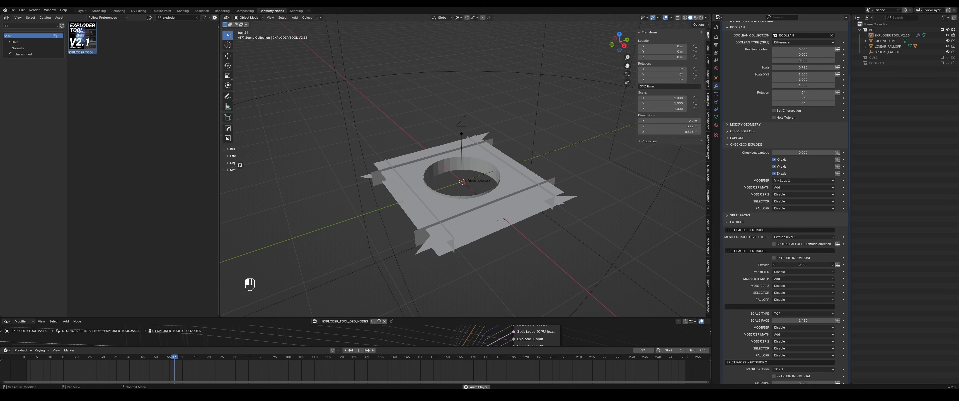
text(0.75)
key(Return)
drag(803, 265, 778, 265)
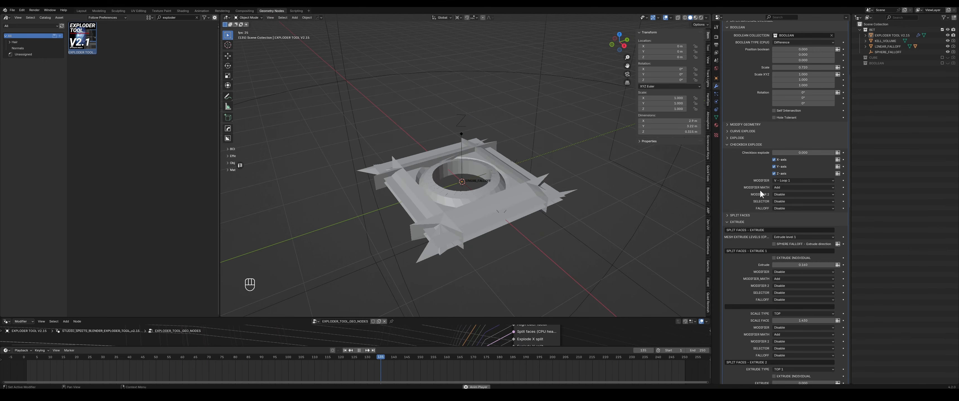
Try Union as the Boolean type, then set the Boolean type to Intersect.
scroll(744, 142, up, 10)
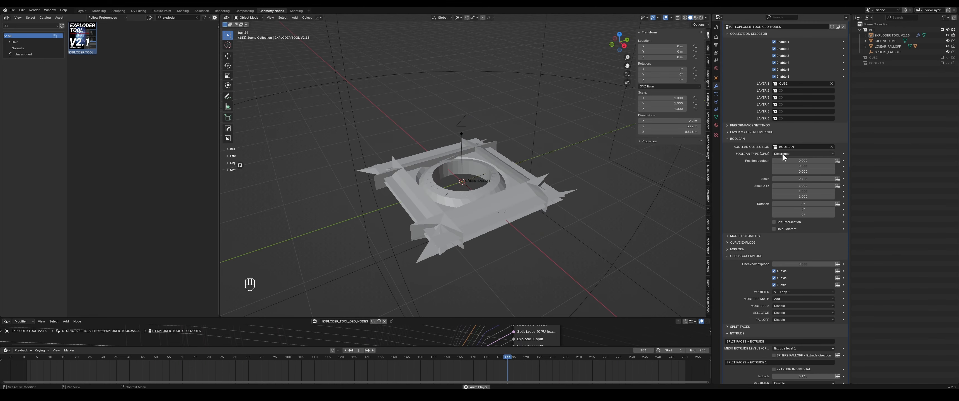
click(782, 153)
click(785, 166)
click(785, 154)
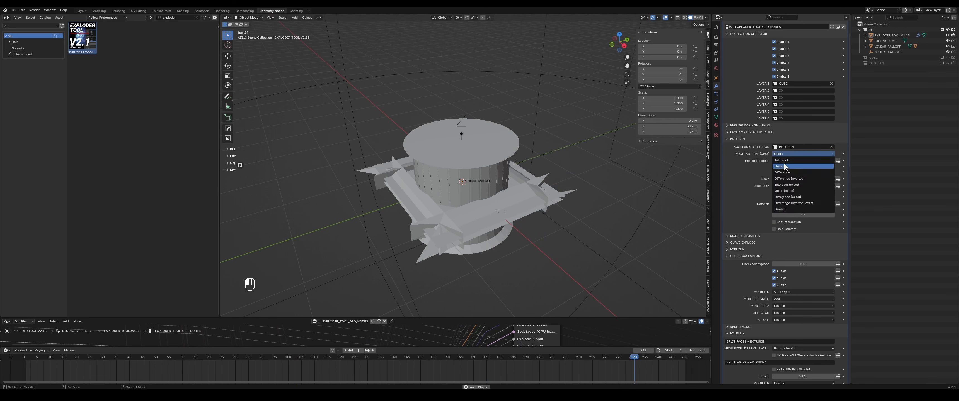
click(786, 160)
click(785, 157)
click(785, 159)
click(785, 154)
click(785, 154)
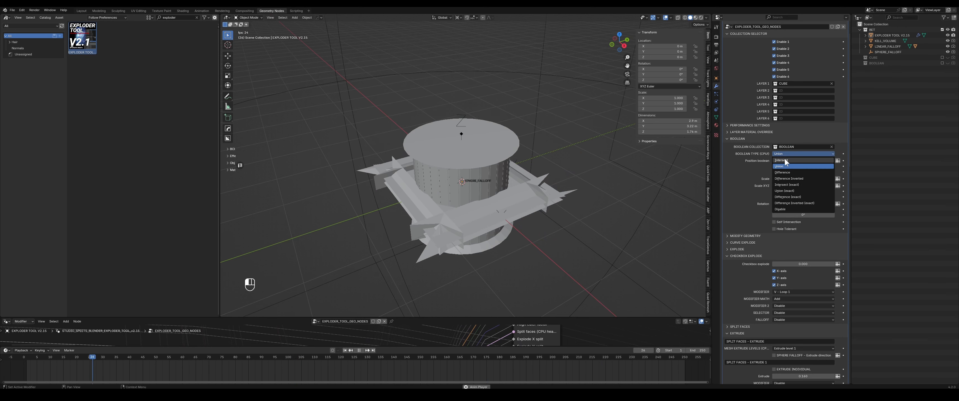
click(784, 163)
middle_drag(484, 180, 511, 181)
Under Split Faces - Extrude 1, set Extrude to about 0.32 and Scale Face to about 0.68.
scroll(759, 323, down, 8)
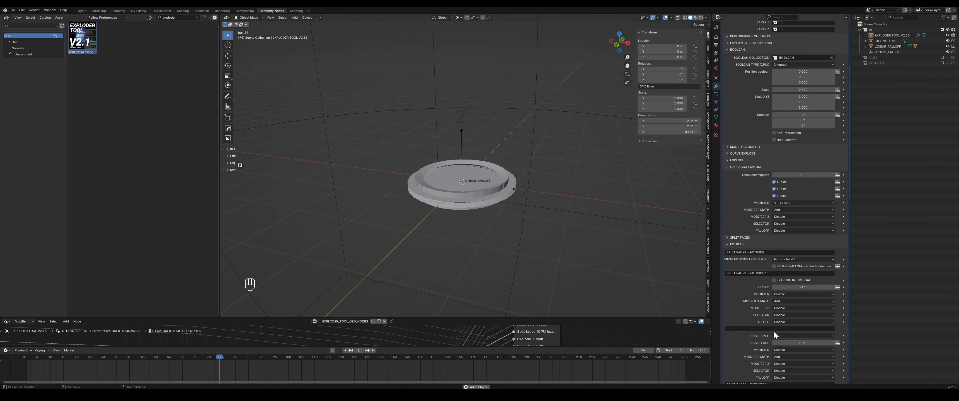
mouse_move(800, 265)
mouse_down()
mouse_move(837, 265)
mouse_move(805, 265)
mouse_up()
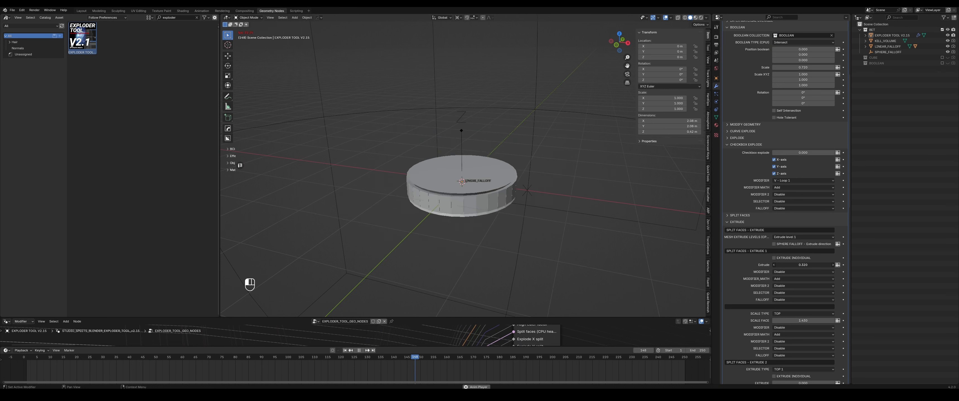
click(792, 261)
drag(803, 321, 769, 320)
middle_drag(472, 253, 481, 203)
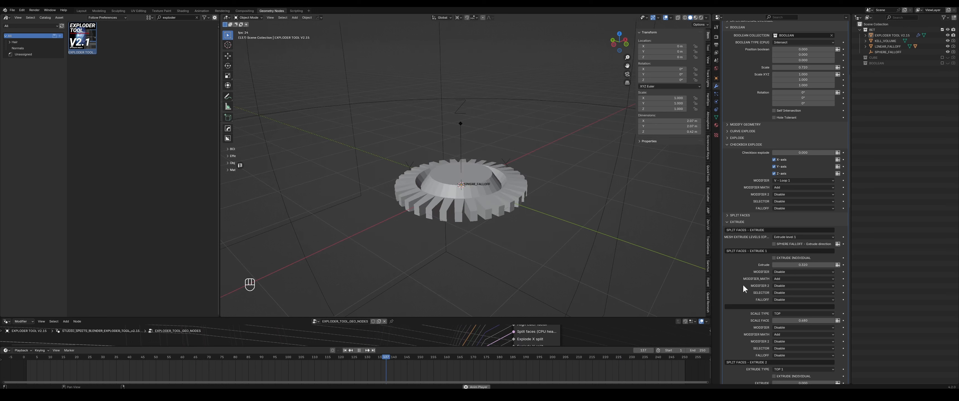
Set Mesh Extrude Levels to Extrude level 1-2 and extrude the second level individually by about 0.43.
scroll(740, 221, down, 4)
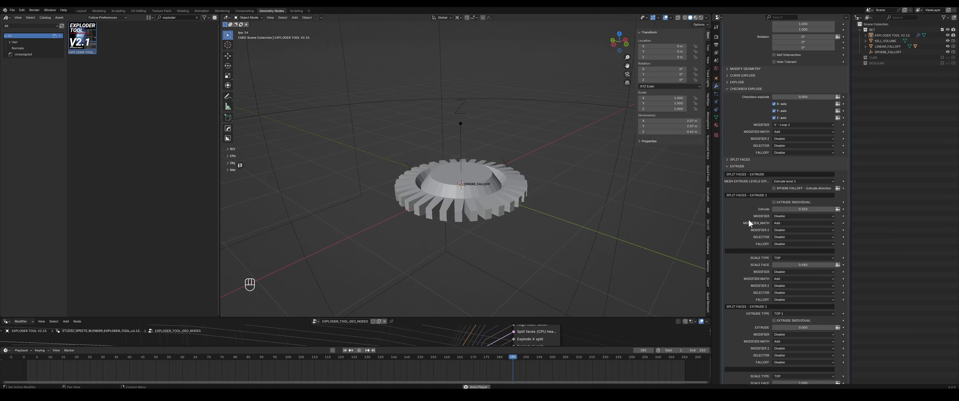
click(784, 181)
click(792, 191)
scroll(752, 201, down, 6)
mouse_move(802, 238)
mouse_down()
mouse_move(825, 239)
mouse_move(811, 238)
mouse_up()
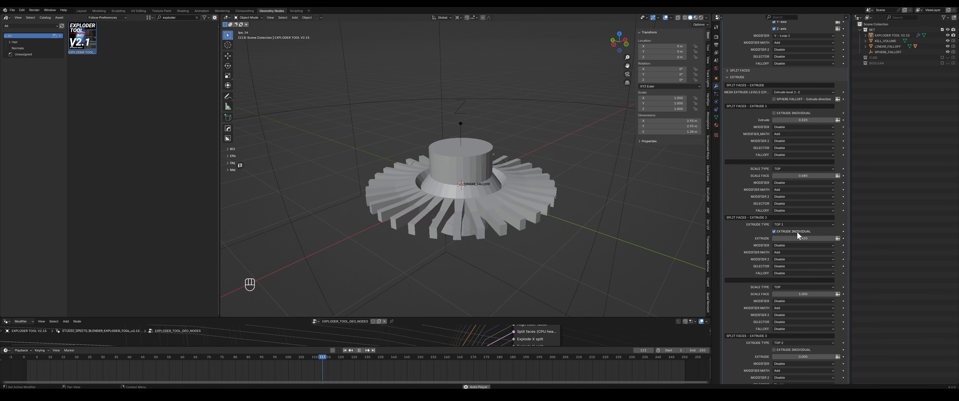
Set the Extrude 2 type to SIDE 1 and reduce its Extrude amount to about 0.03.
click(782, 223)
click(784, 235)
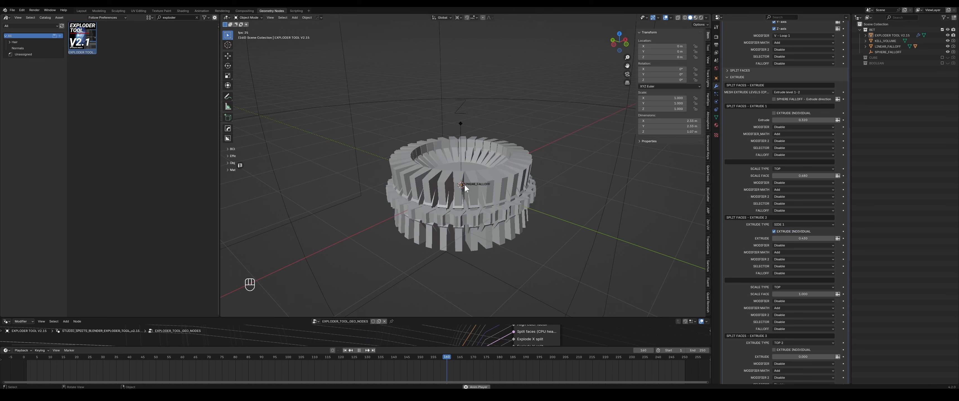
mouse_move(784, 235)
mouse_down()
mouse_move(770, 235)
mouse_move(795, 239)
mouse_up()
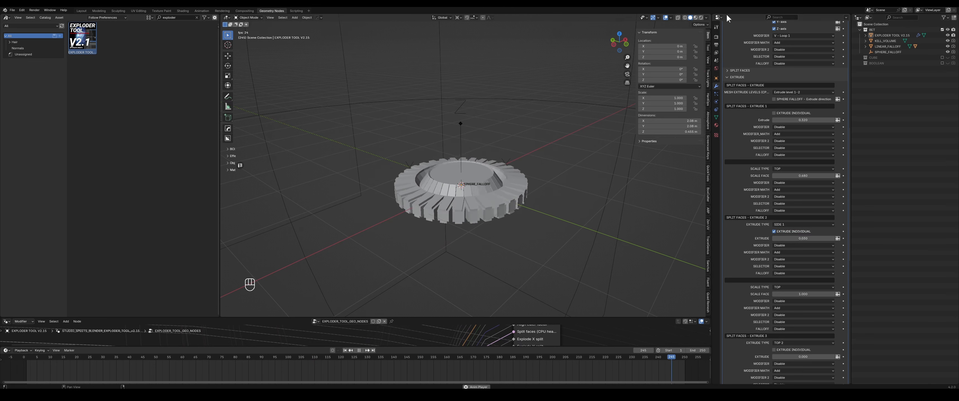
Switch the viewport lighting to MatCap and choose the multicoloured normal-style MatCap.
click(705, 18)
click(702, 44)
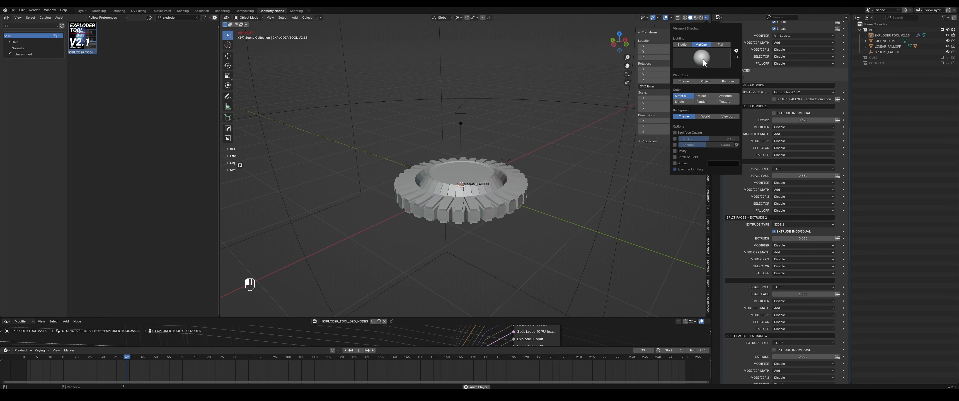
click(715, 63)
click(776, 74)
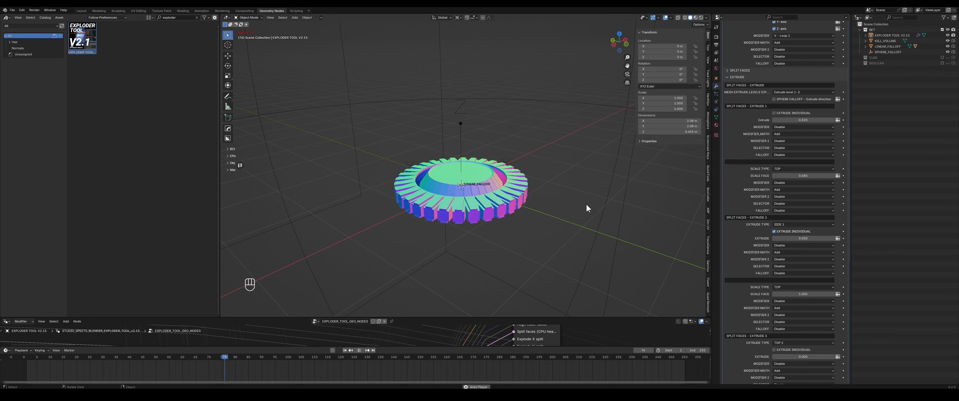
middle_drag(536, 191, 482, 174)
scroll(482, 174, up, 4)
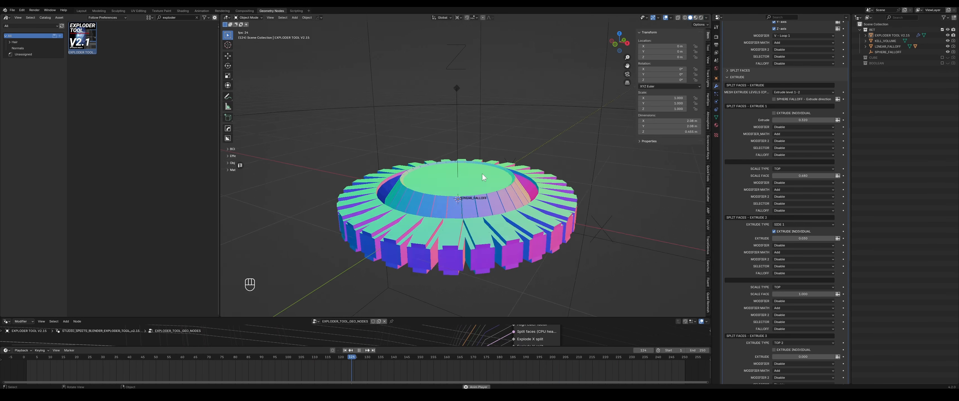
Set the Extrude Modifier to V - Sinewave 1 under both Split Faces - Extrude 2 and Extrude 1.
scroll(491, 188, down, 1)
scroll(782, 241, down, 3)
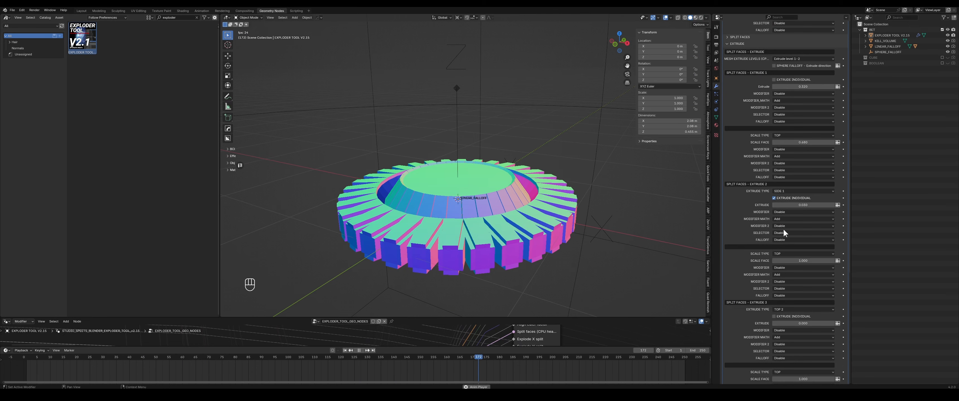
click(788, 211)
click(791, 235)
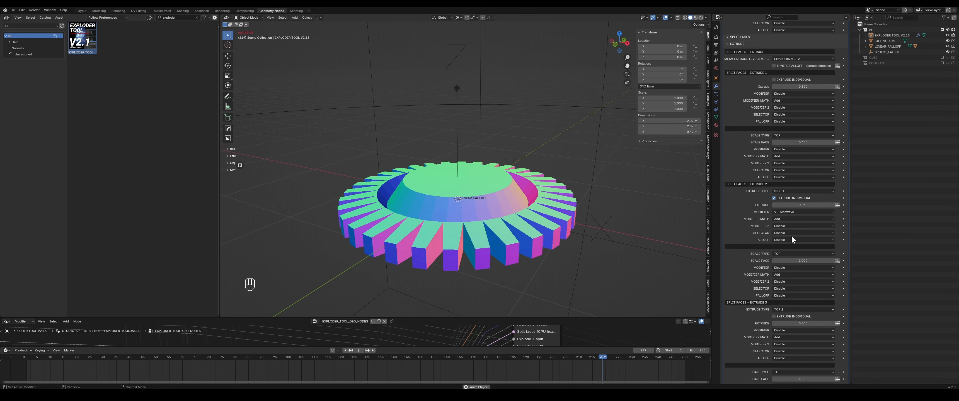
scroll(756, 212, up, 5)
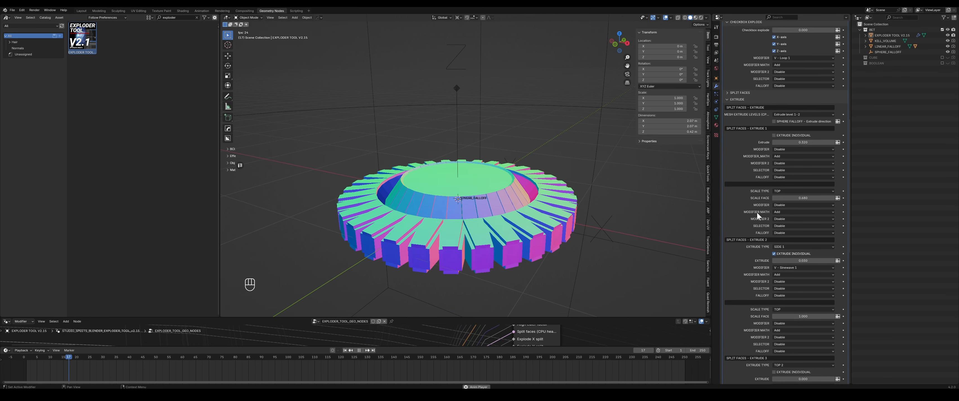
click(792, 148)
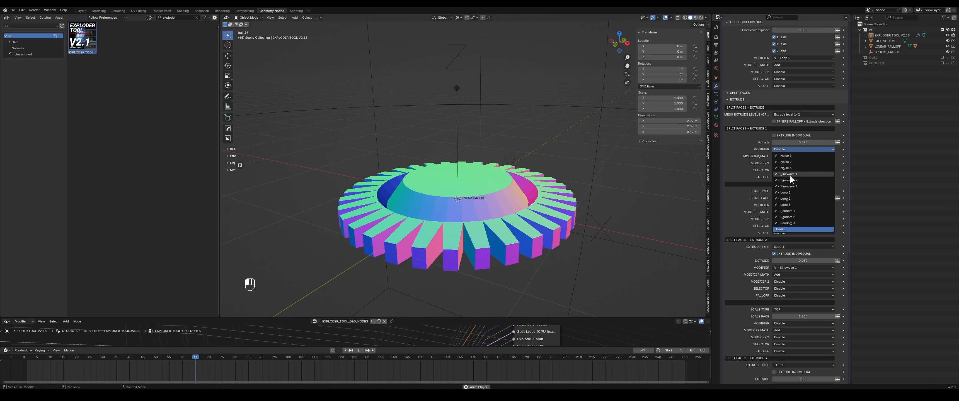
click(792, 174)
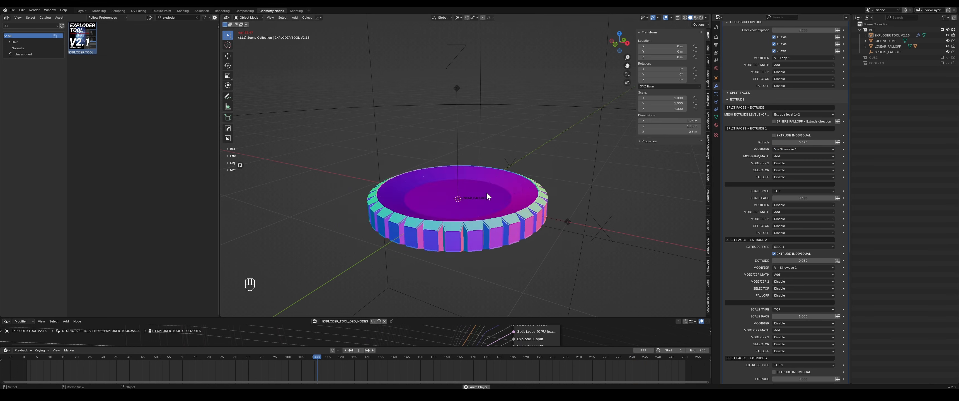
middle_drag(486, 192, 510, 200)
scroll(510, 199, down, 2)
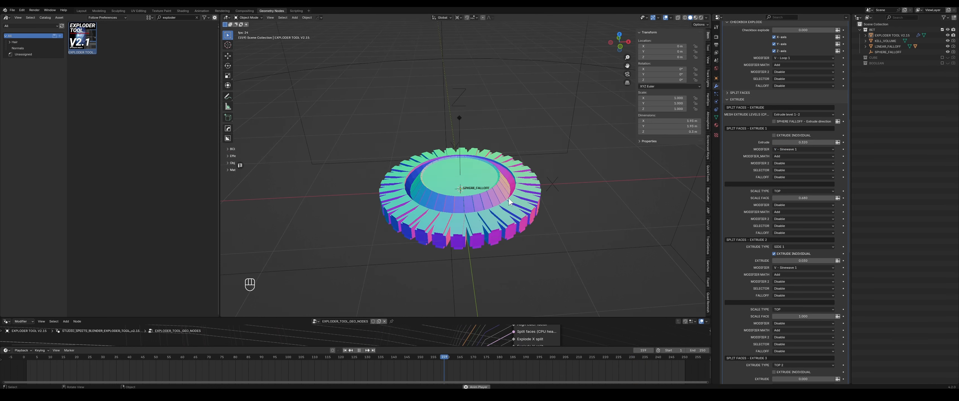
Set Mesh Extrude Levels to Disable and stop the animation playback.
click(790, 114)
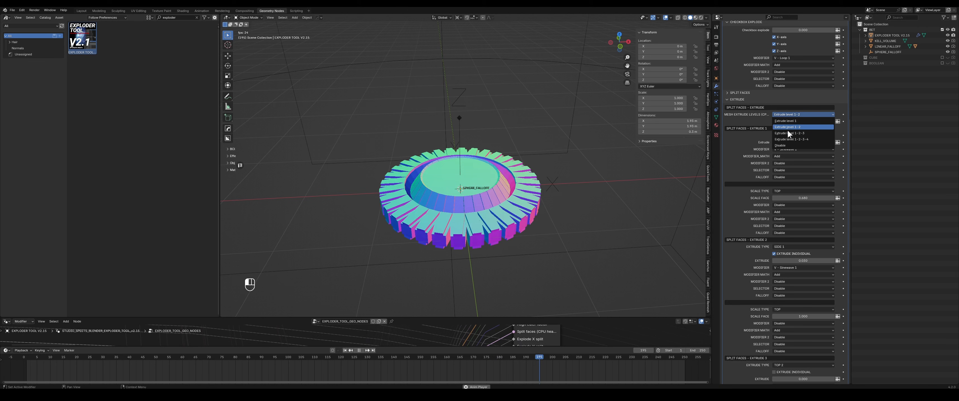
click(779, 146)
key(space)
Collapse the Checkbox Explode and Extrude settings.
scroll(769, 138, up, 8)
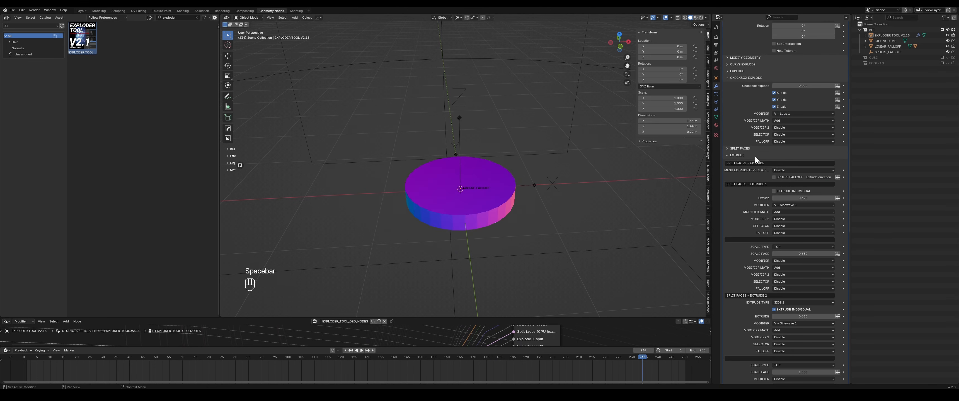
click(744, 155)
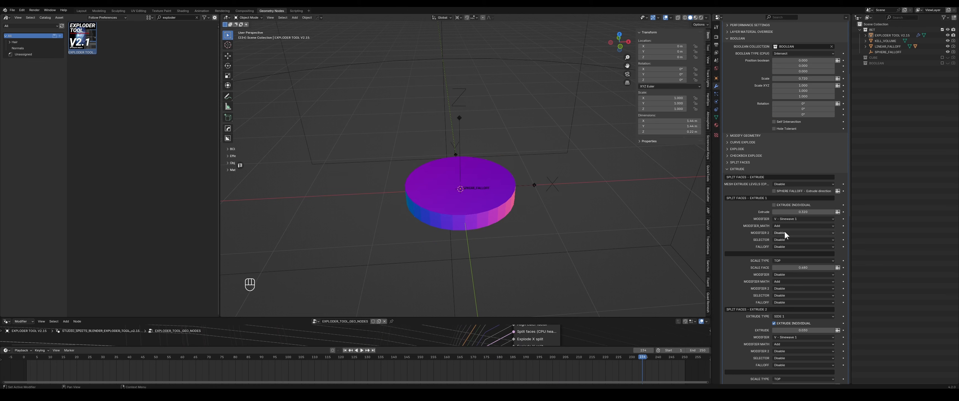
click(737, 170)
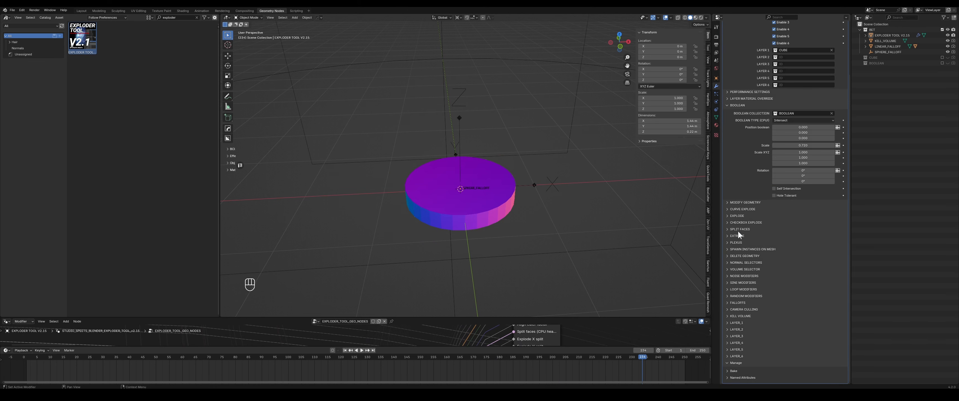
click(743, 223)
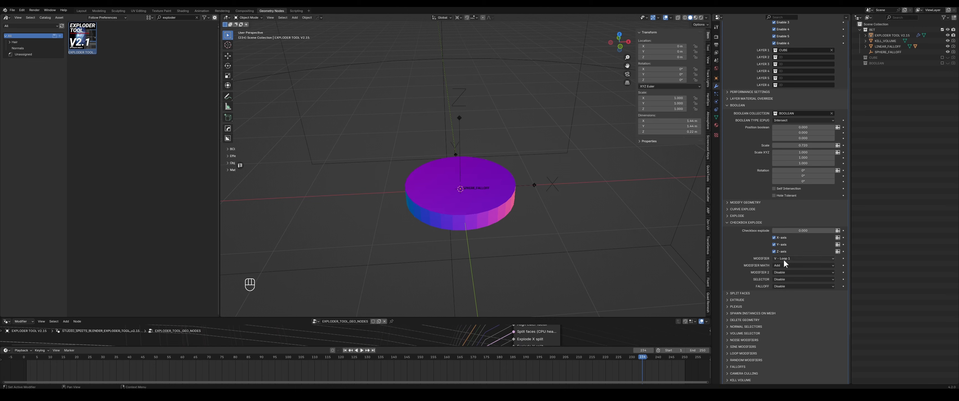
click(728, 223)
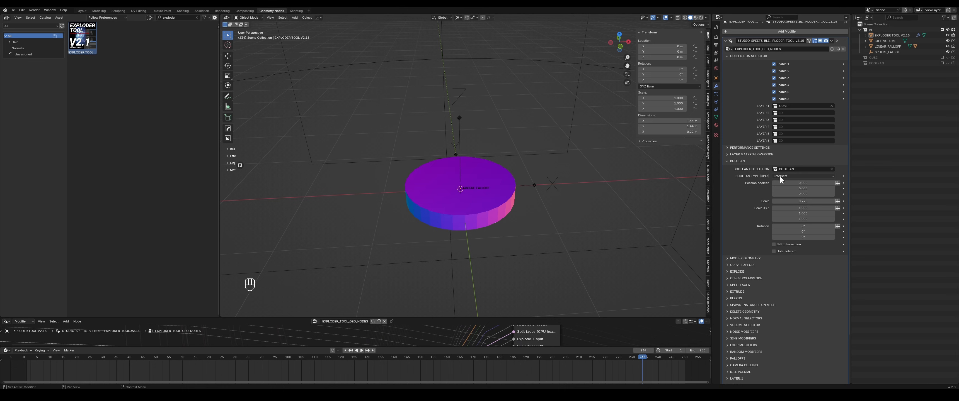
Try shifting the Boolean shape with Position boolean and reset the position to 0.
mouse_move(790, 183)
mouse_down()
mouse_move(855, 183)
mouse_move(784, 184)
mouse_up()
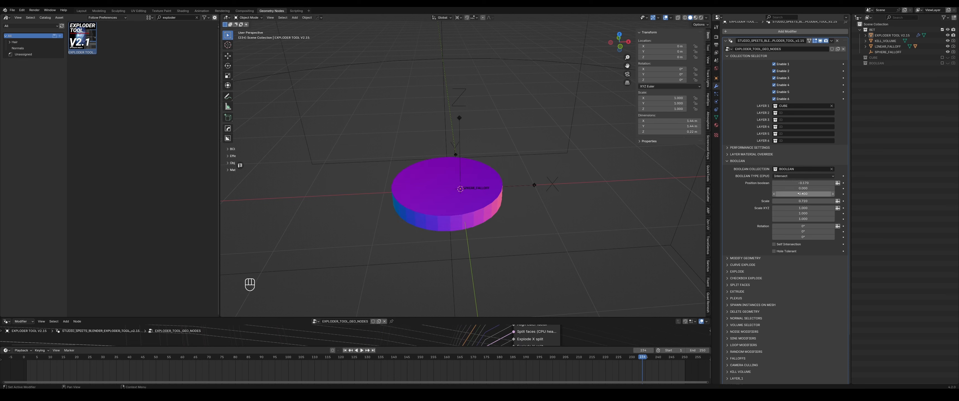
click(806, 182)
text(0)
key(Return)
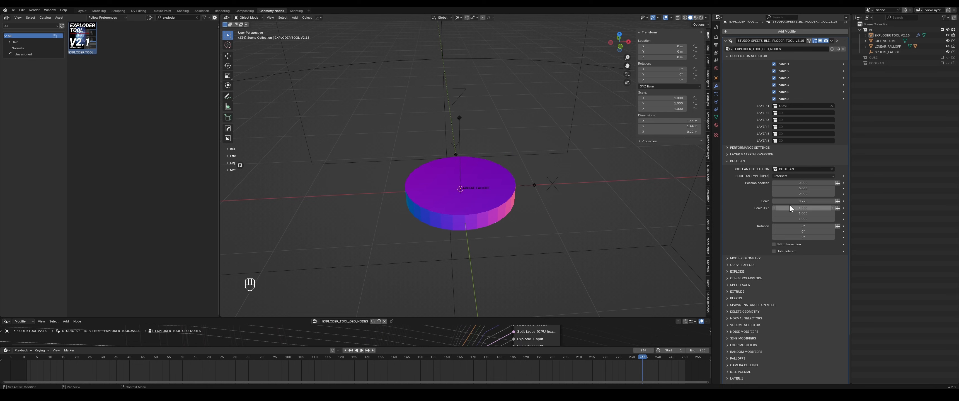
Raise the Boolean Scale to about 0.98, then test the X value of Scale XYZ and return it to 1.
mouse_move(802, 201)
mouse_down()
mouse_move(834, 202)
mouse_move(808, 202)
mouse_up()
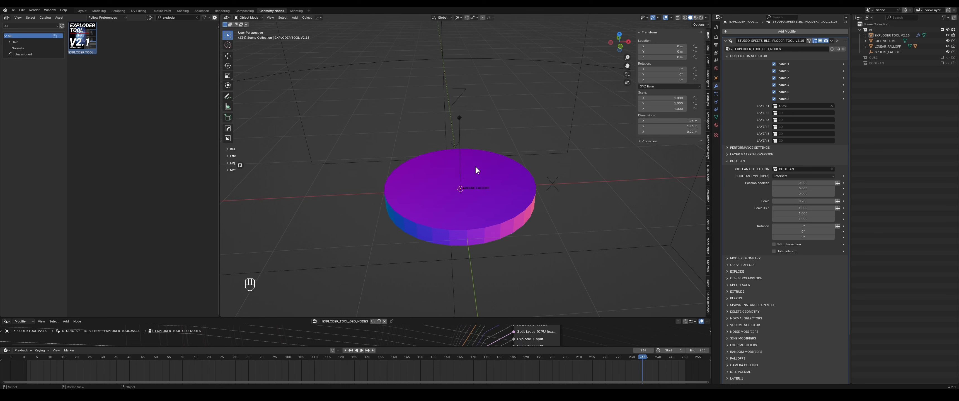
mouse_move(803, 208)
mouse_down()
mouse_move(815, 208)
mouse_move(792, 208)
mouse_up()
click(804, 207)
text(1)
key(Return)
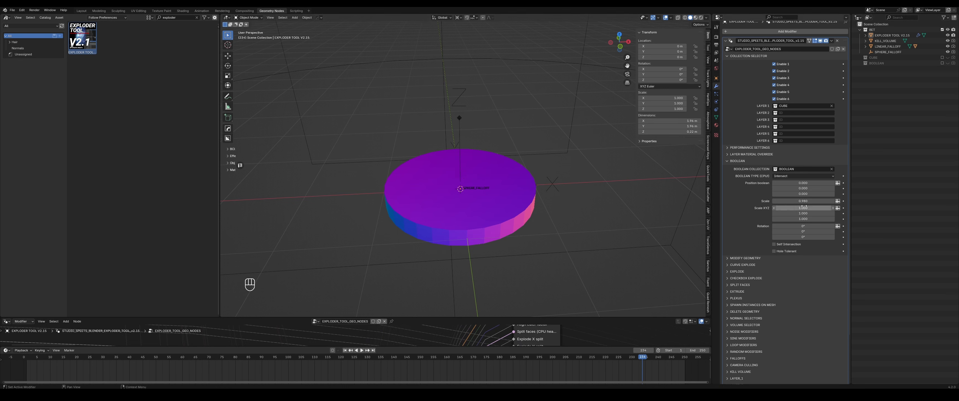
Try rotating the Boolean shape about X and reset the rotation to 0°.
mouse_move(803, 226)
mouse_down()
mouse_move(831, 226)
mouse_move(817, 226)
mouse_up()
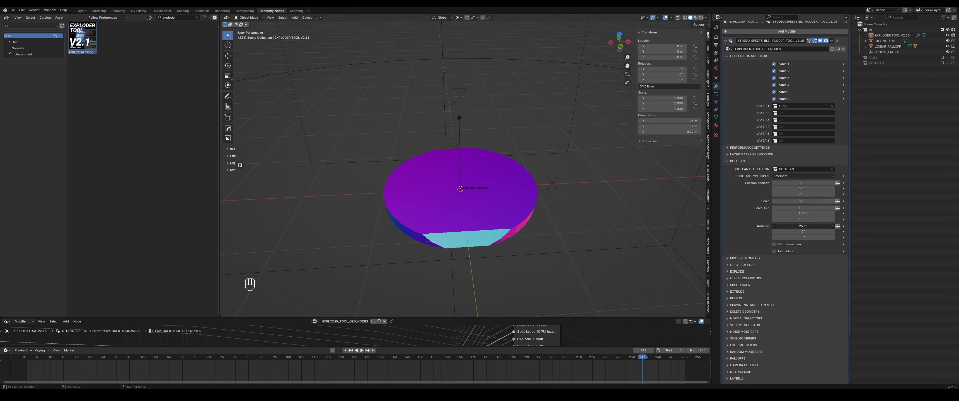
text(0)
key(Return)
Preview the Boolean with type Union, then set the Boolean type to Difference.
middle_drag(575, 195, 554, 199)
scroll(753, 178, up, 1)
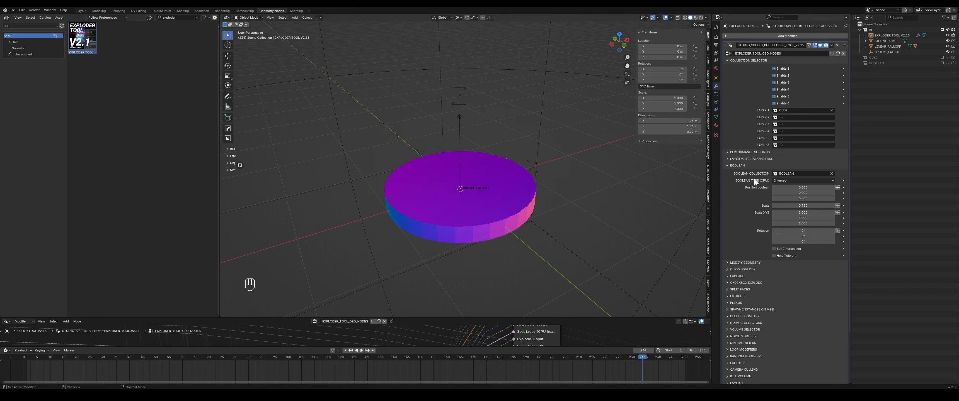
click(782, 181)
click(787, 190)
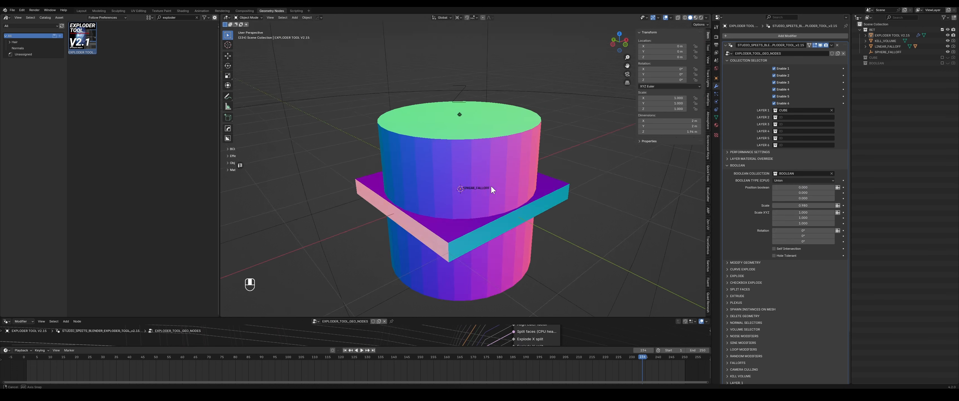
scroll(490, 185, up, 2)
click(800, 180)
click(786, 206)
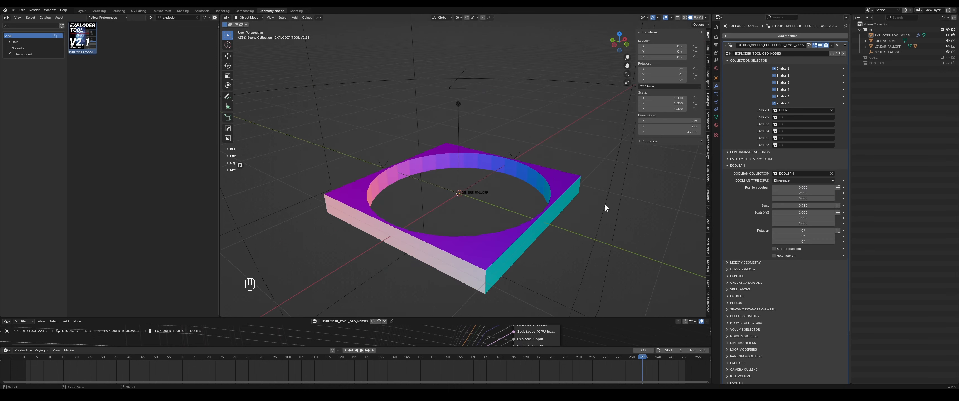
Reduce the Boolean Scale to about 0.65 to shrink the hole, and try adjusting the Z value of Scale XYZ.
middle_drag(604, 204, 545, 203)
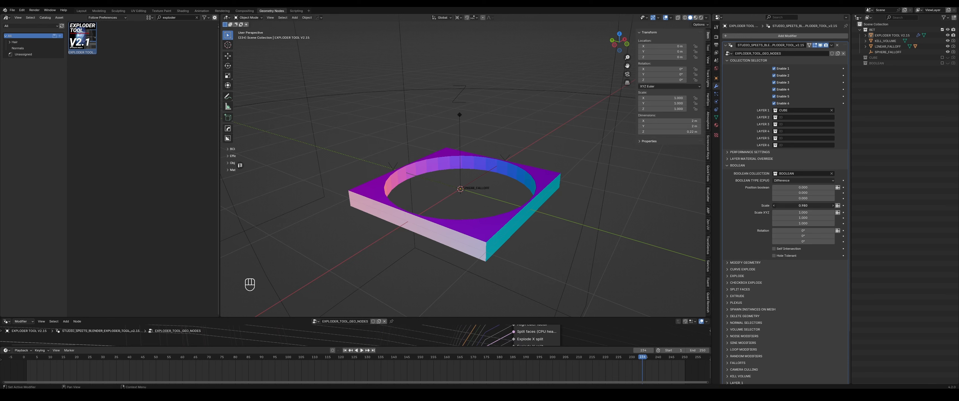
mouse_move(802, 206)
mouse_down()
mouse_move(757, 206)
mouse_move(837, 206)
mouse_move(804, 210)
mouse_up()
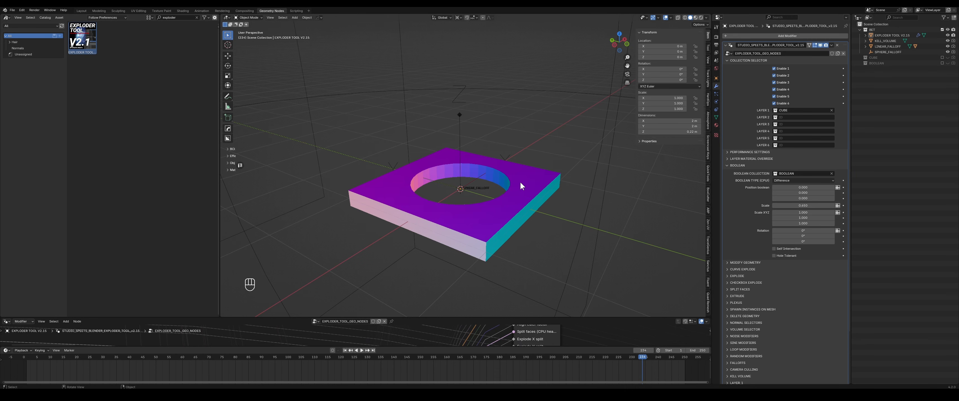
mouse_move(520, 182)
middle_down()
mouse_move(460, 223)
mouse_move(530, 186)
middle_up()
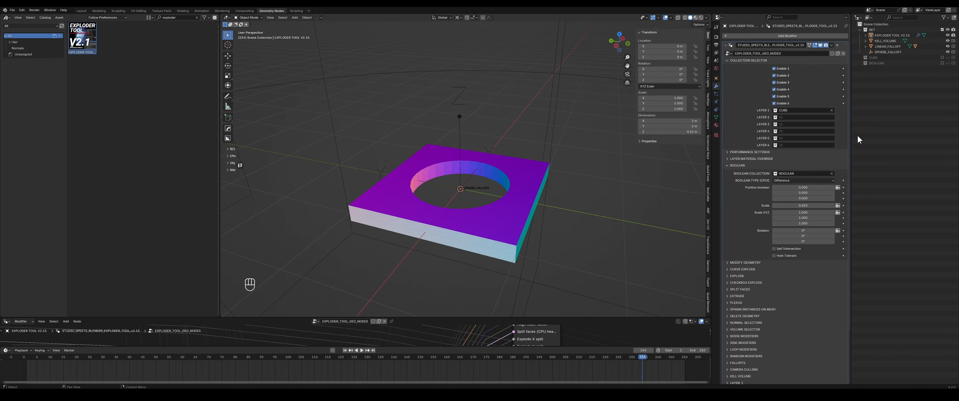
drag(803, 223, 802, 224)
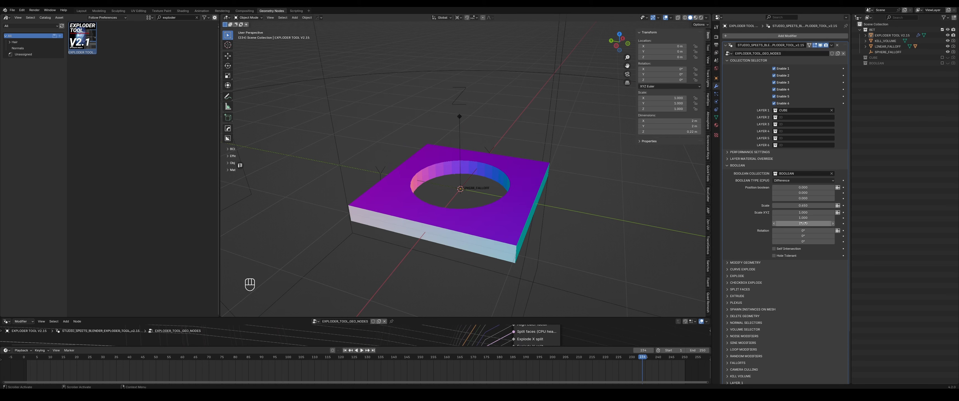
click(802, 223)
key(Escape)
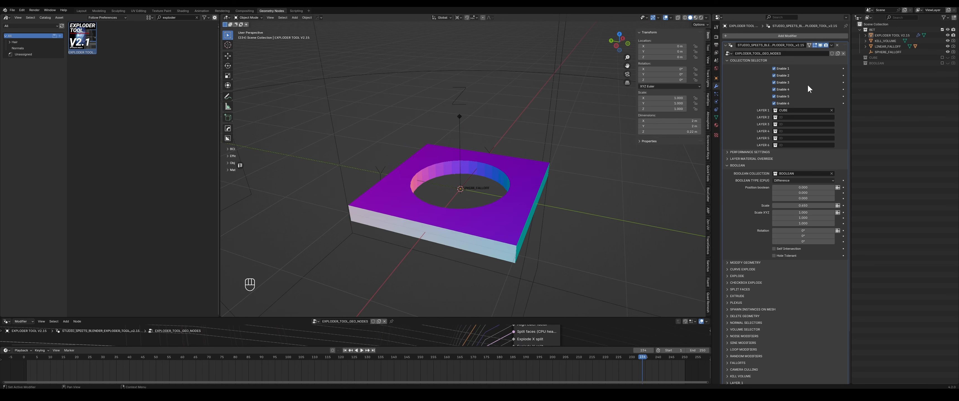
Add a torus mesh and move it into the BOOLEAN collection so it also cuts the slab.
click(872, 63)
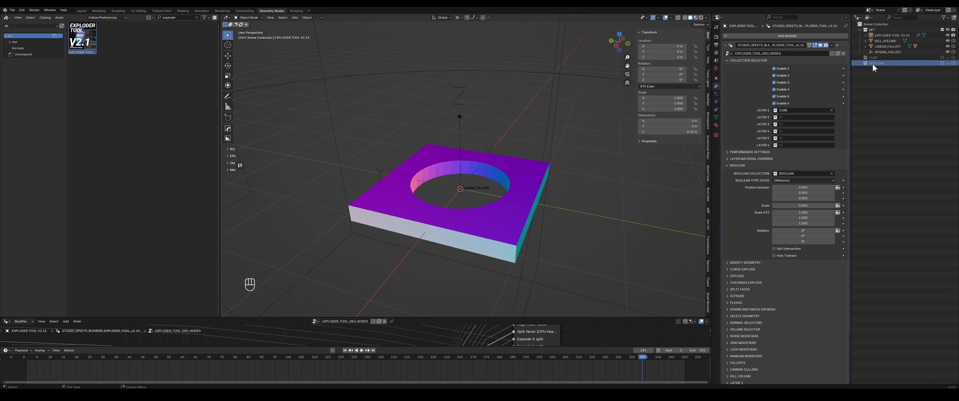
key(shift+a)
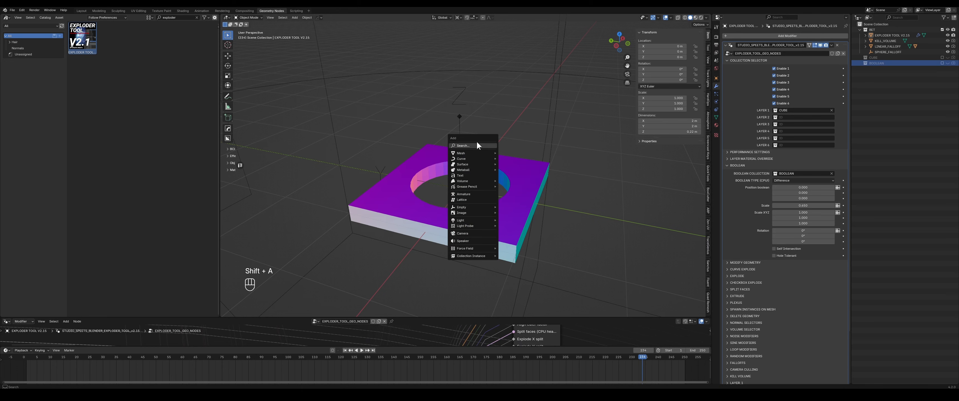
mouse_move(473, 154)
click(519, 193)
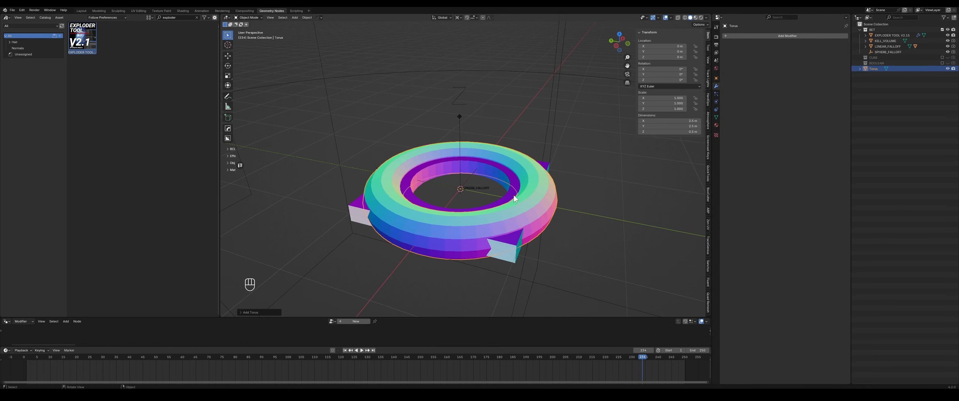
drag(872, 69, 876, 63)
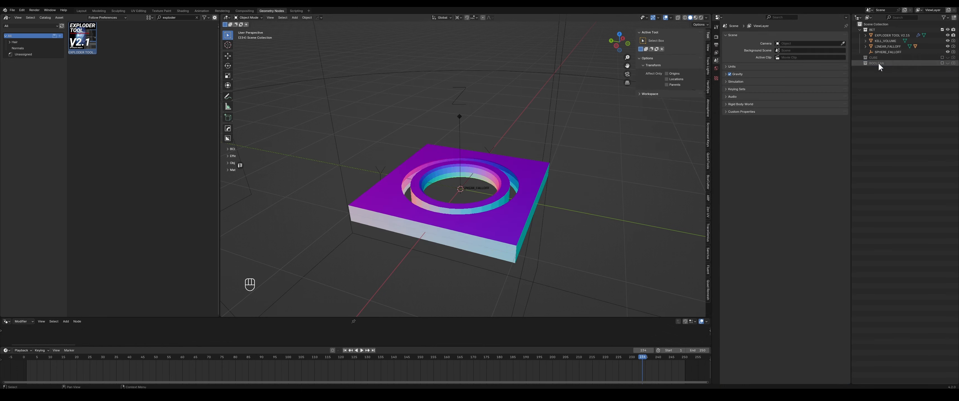
middle_drag(496, 186, 499, 234)
middle_drag(500, 188, 505, 196)
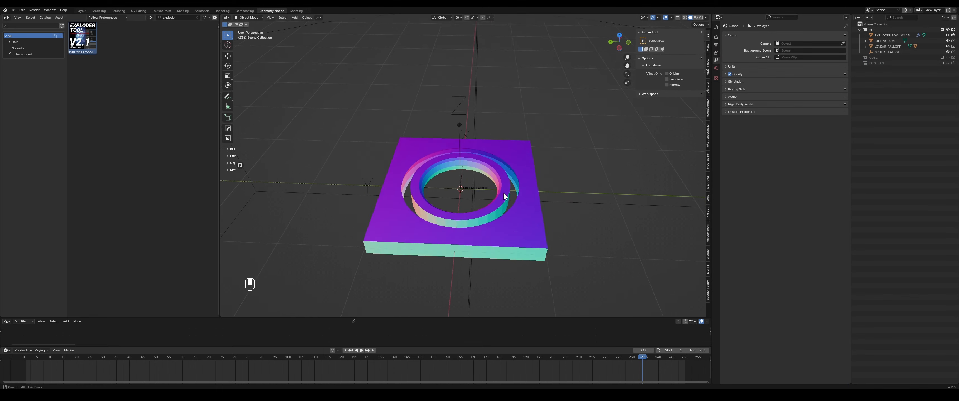
Test Position boolean and Scale on the Exploder Tool's combined Boolean cut, then return the position to 0 and set Scale to about 0.7.
click(871, 35)
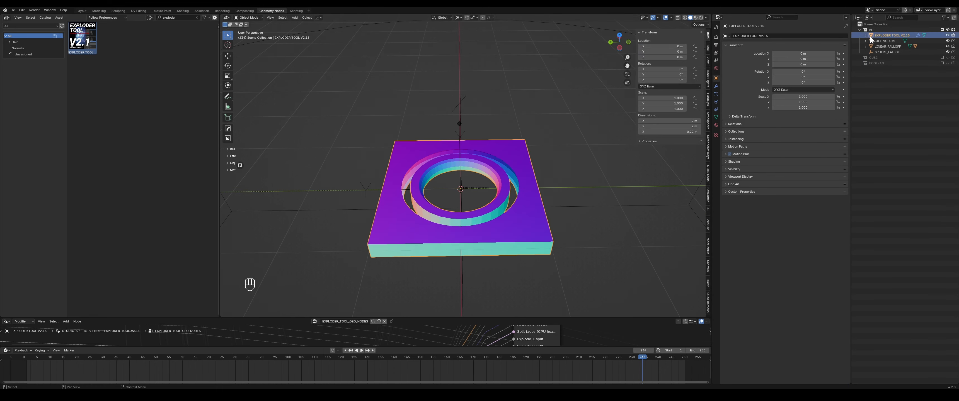
click(716, 86)
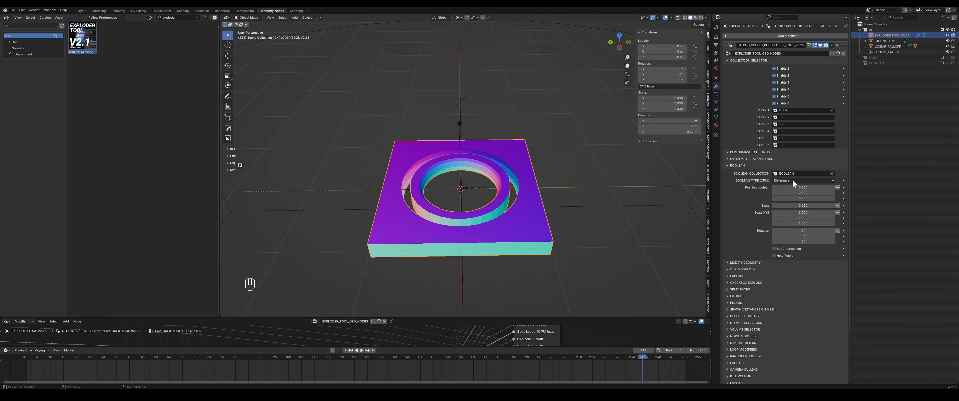
drag(815, 188, 815, 205)
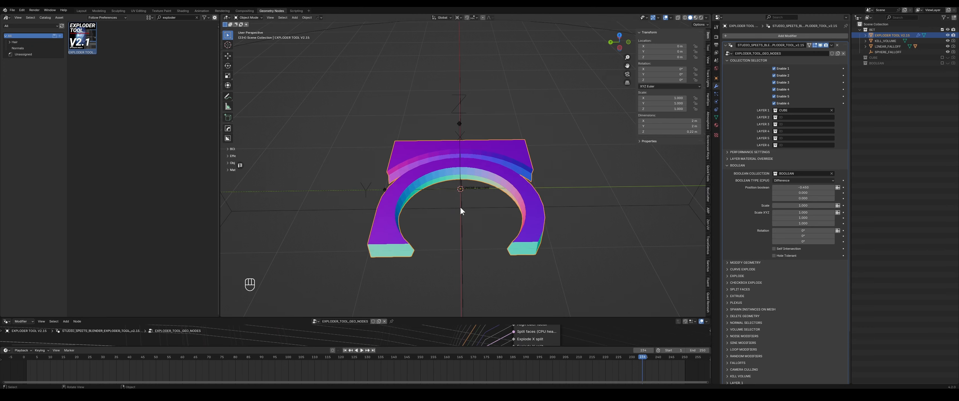
middle_drag(461, 209, 592, 186)
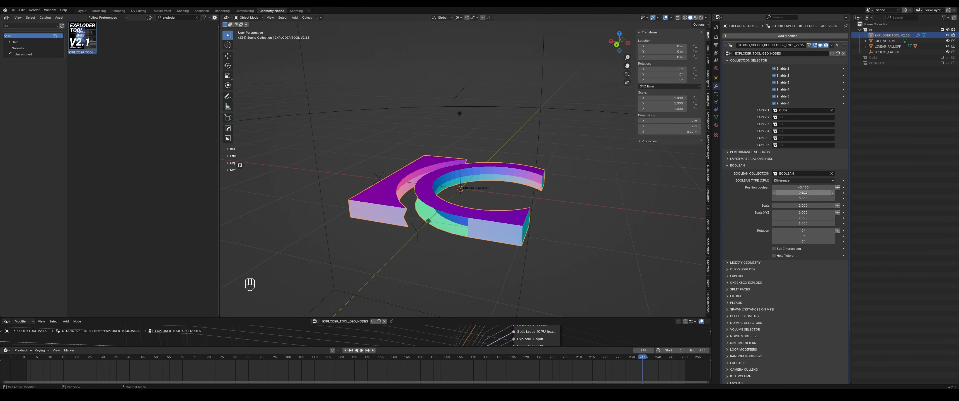
drag(803, 206, 785, 206)
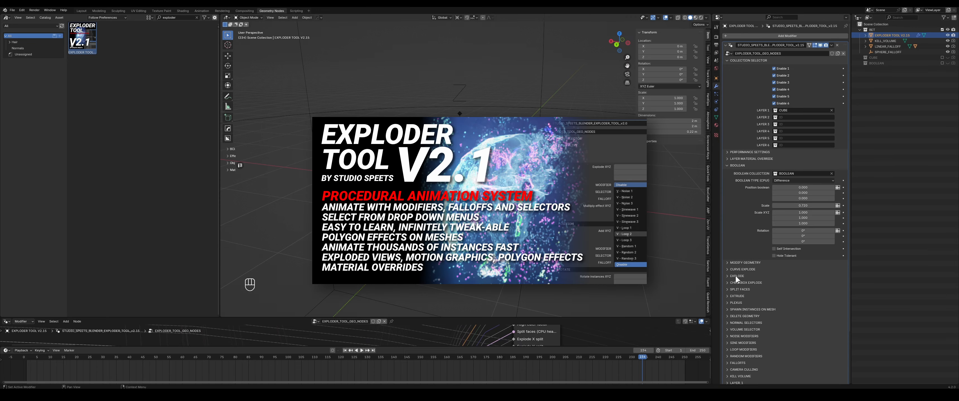
Open the Explode settings and try adjusting an explode value on the Boolean-cut slab.
click(735, 276)
scroll(756, 294, down, 3)
drag(805, 241, 863, 240)
click(805, 241)
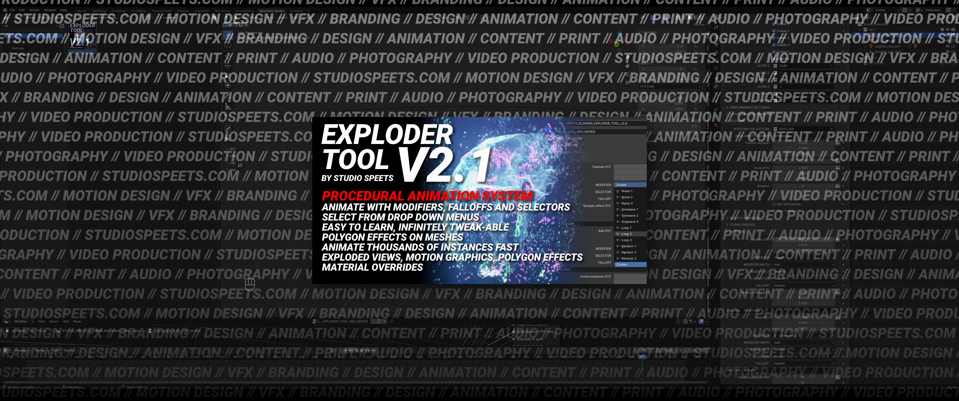